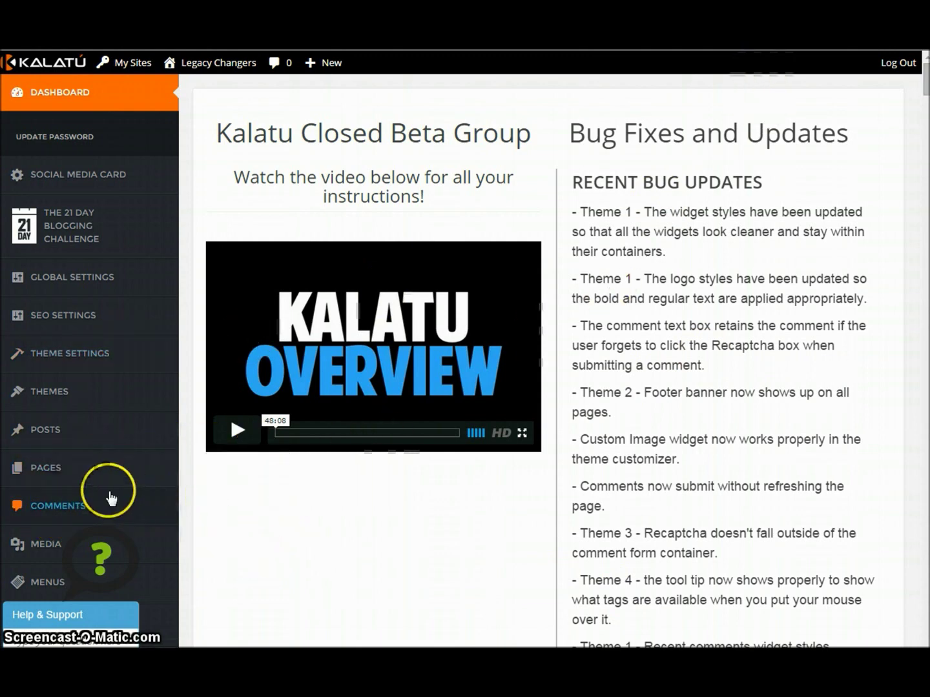
Start a new blog post
mouse_move(102, 476)
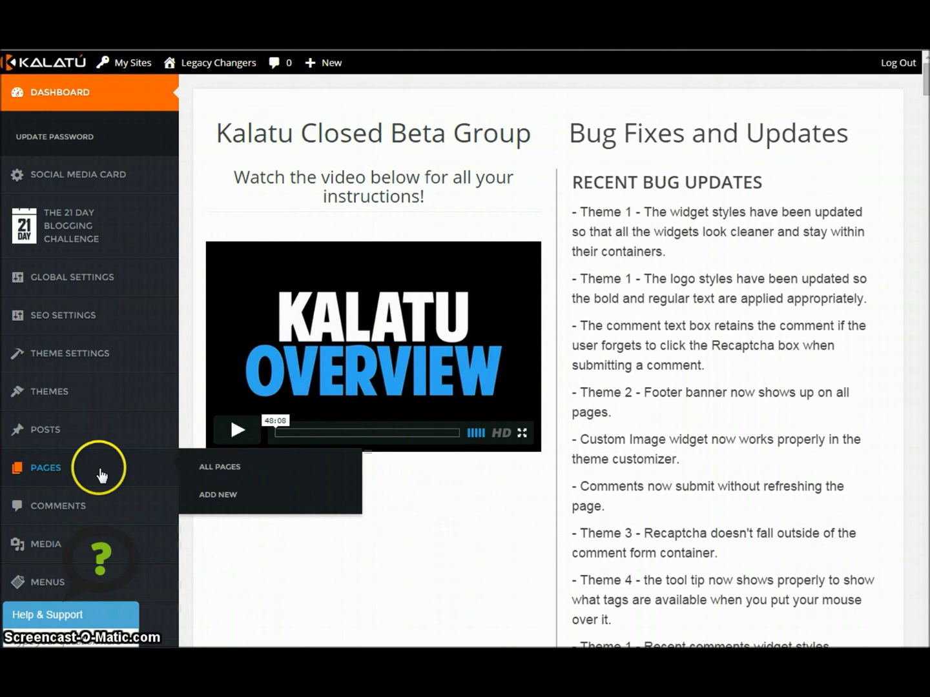
mouse_move(45, 429)
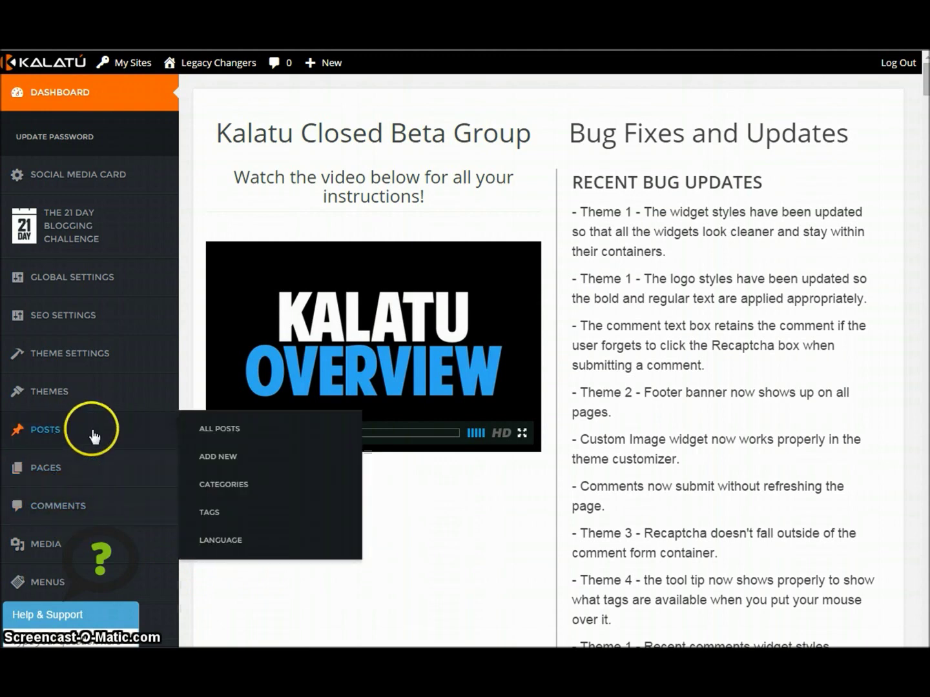
left_click(220, 456)
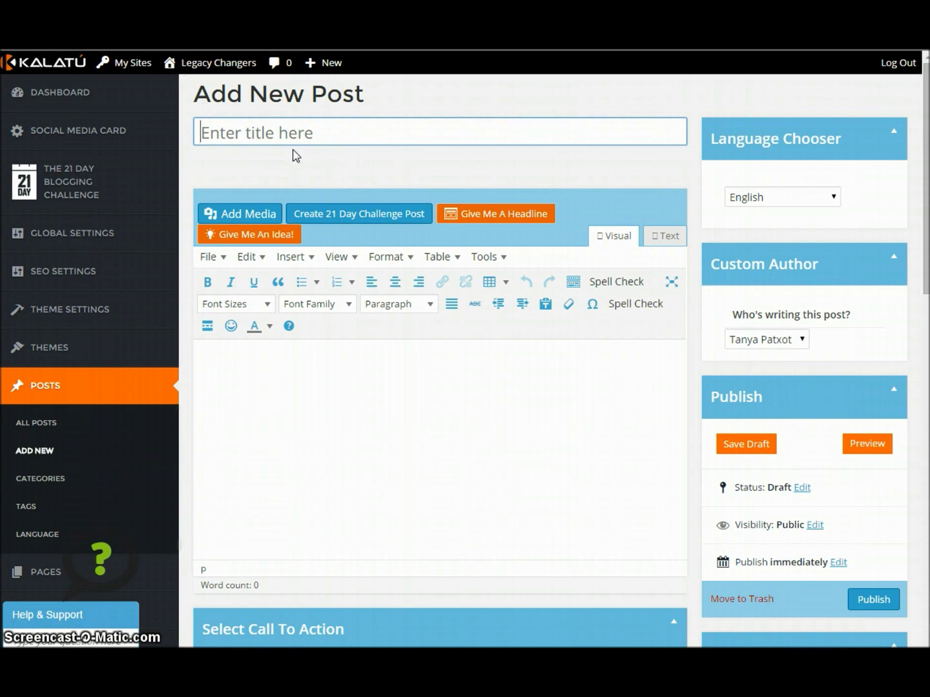
Browse the random post ideas, try "Best Bumper Sticker I've Seen Lately" as the post title and clear it again
left_click(278, 236)
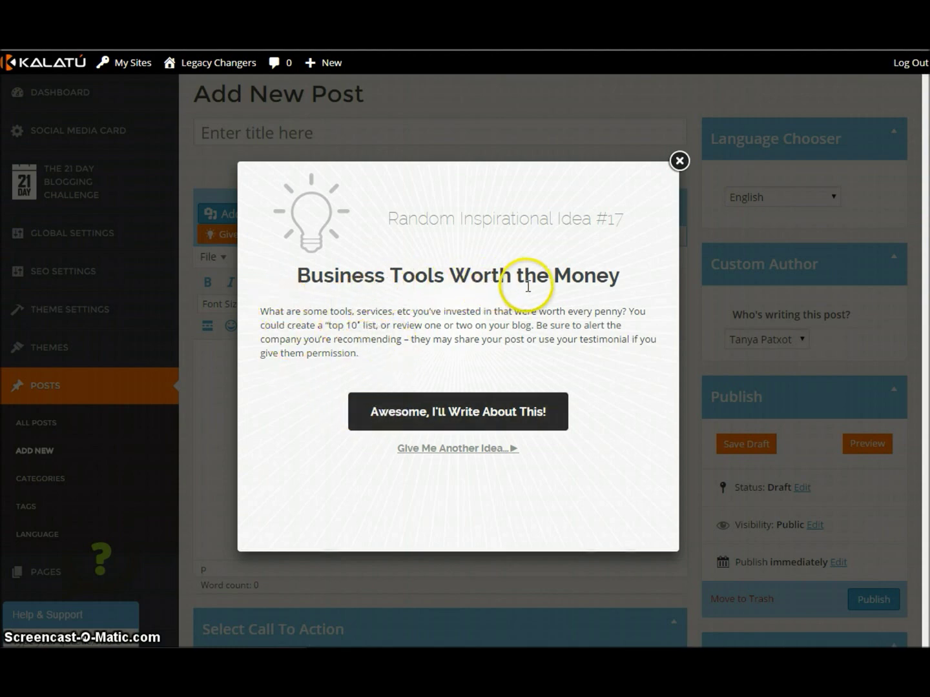
left_click(456, 448)
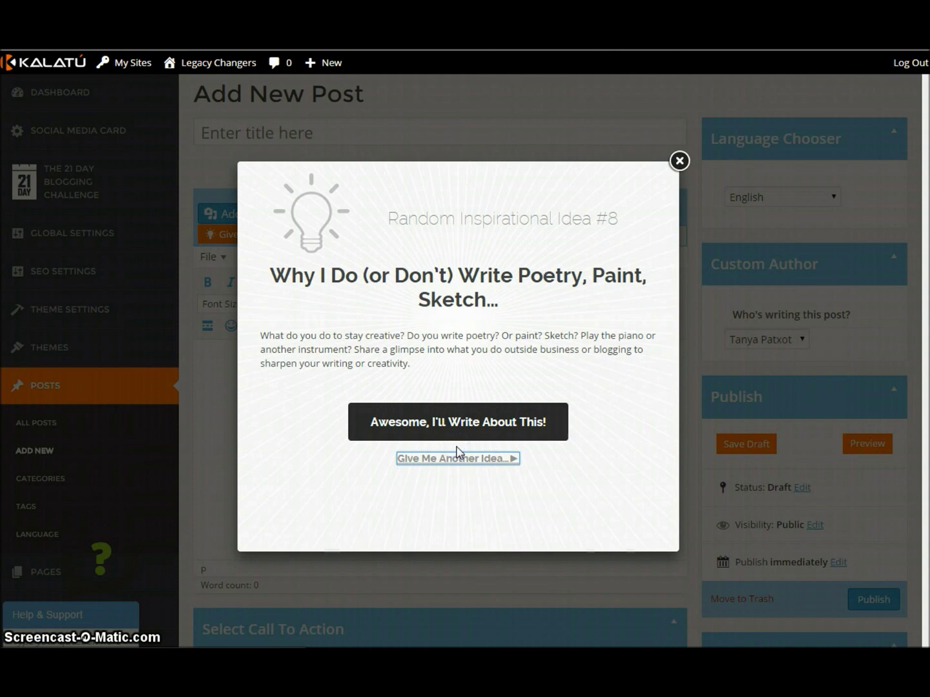
left_click(448, 459)
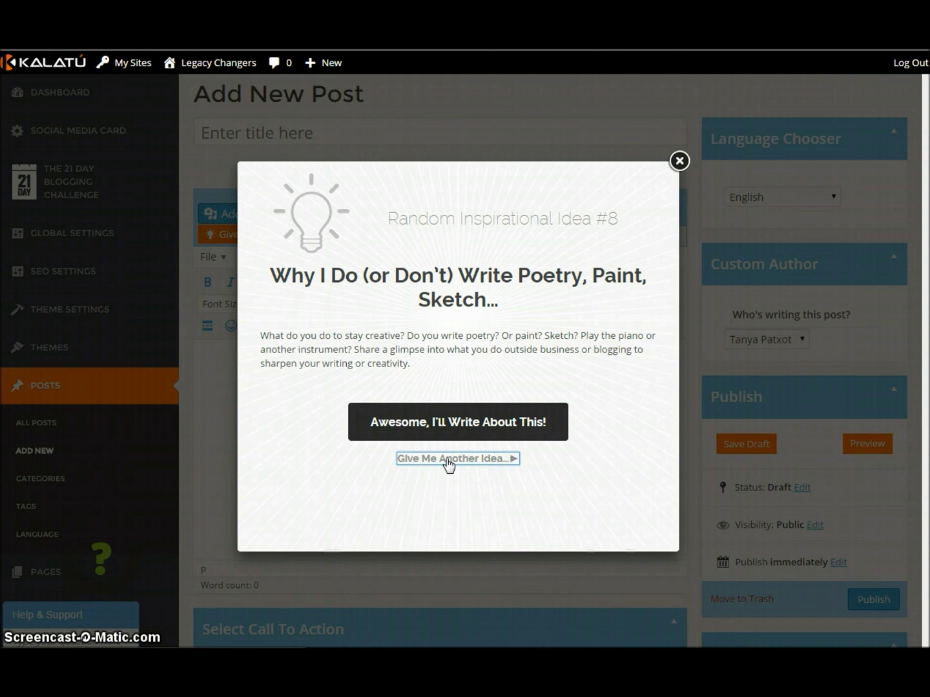
left_click(446, 459)
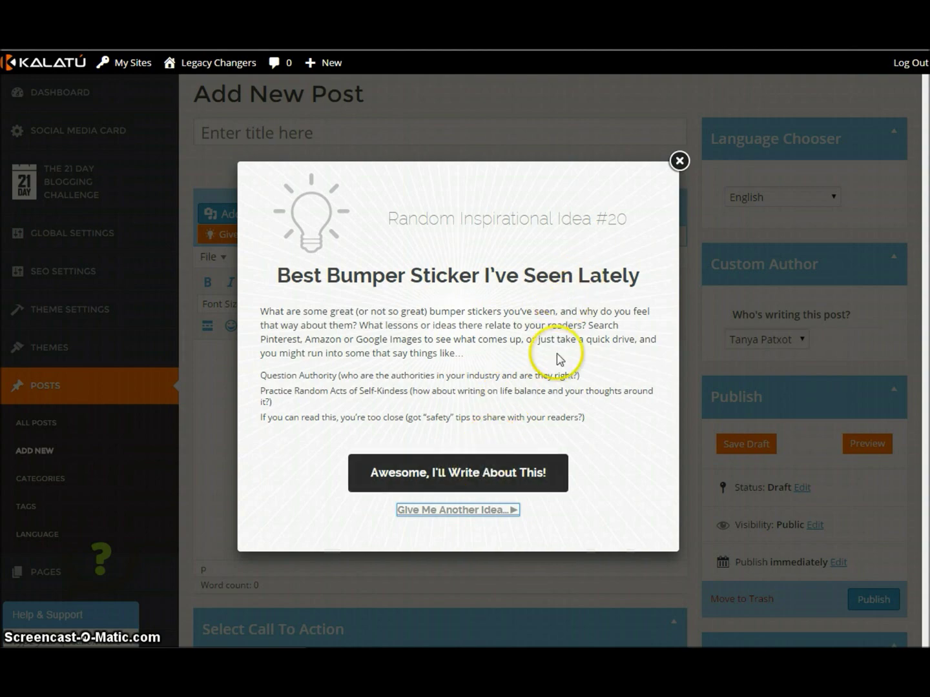
left_click(427, 472)
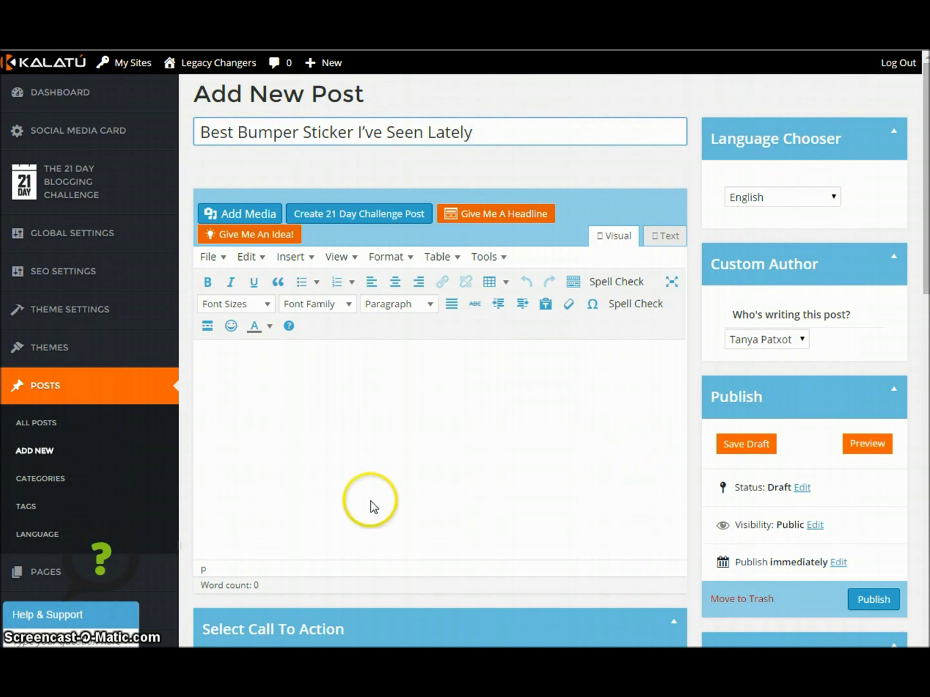
left_click_drag(481, 133, 191, 133)
key("BackSpace")
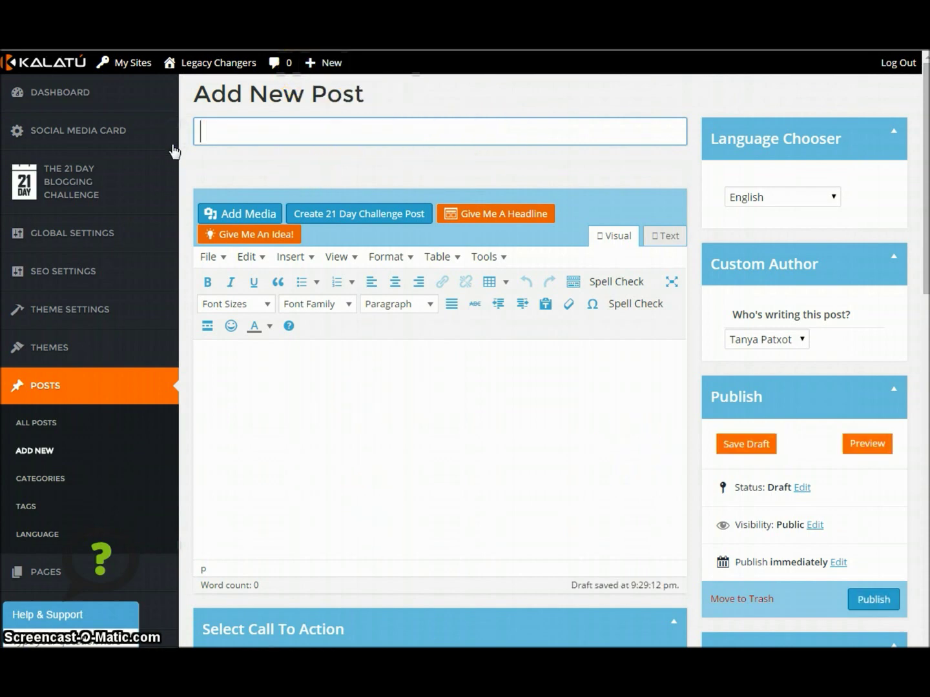
Generate a headline idea for the topic "make-up" and browse two alternative headlines without using any of them
left_click(462, 213)
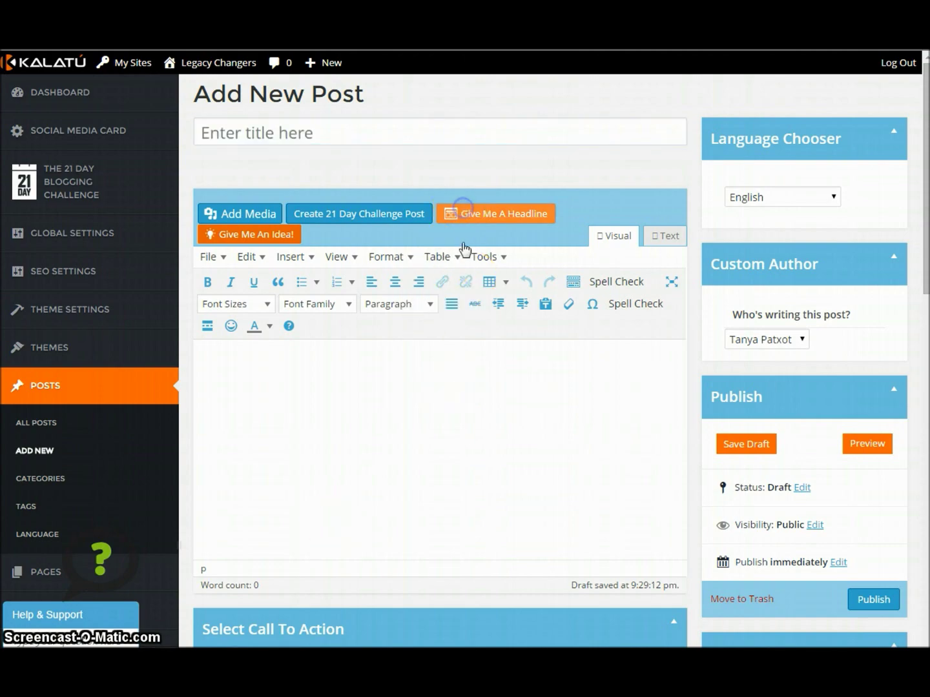
left_click(678, 160)
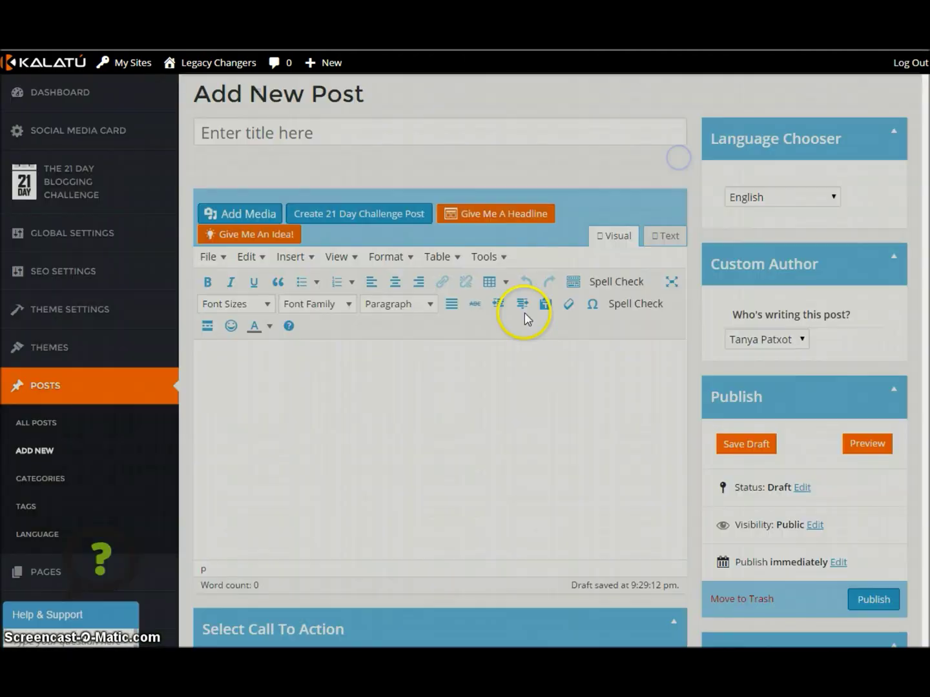
left_click(501, 215)
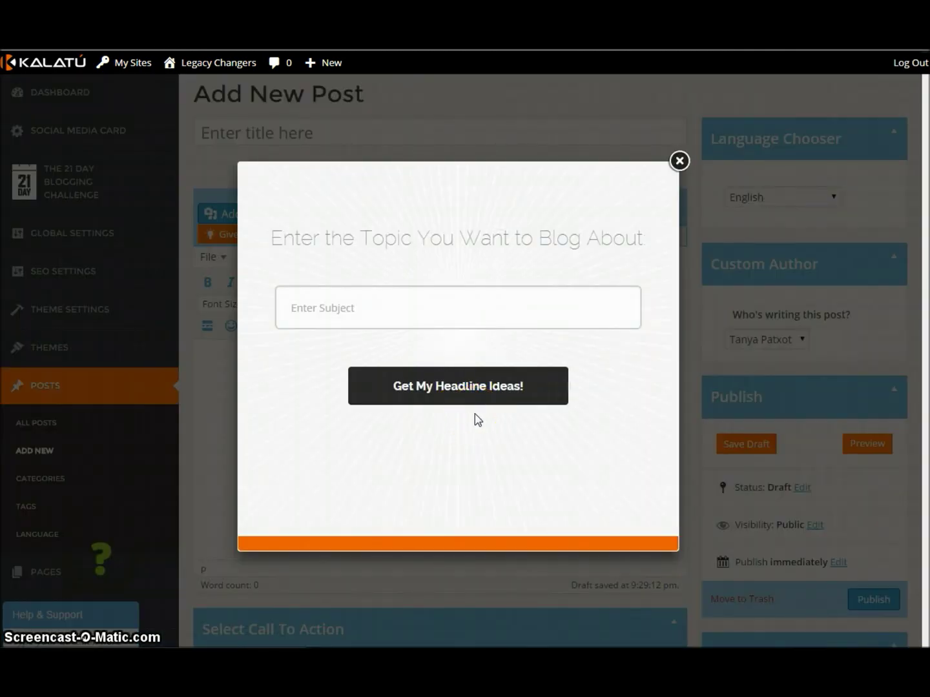
left_click(491, 312)
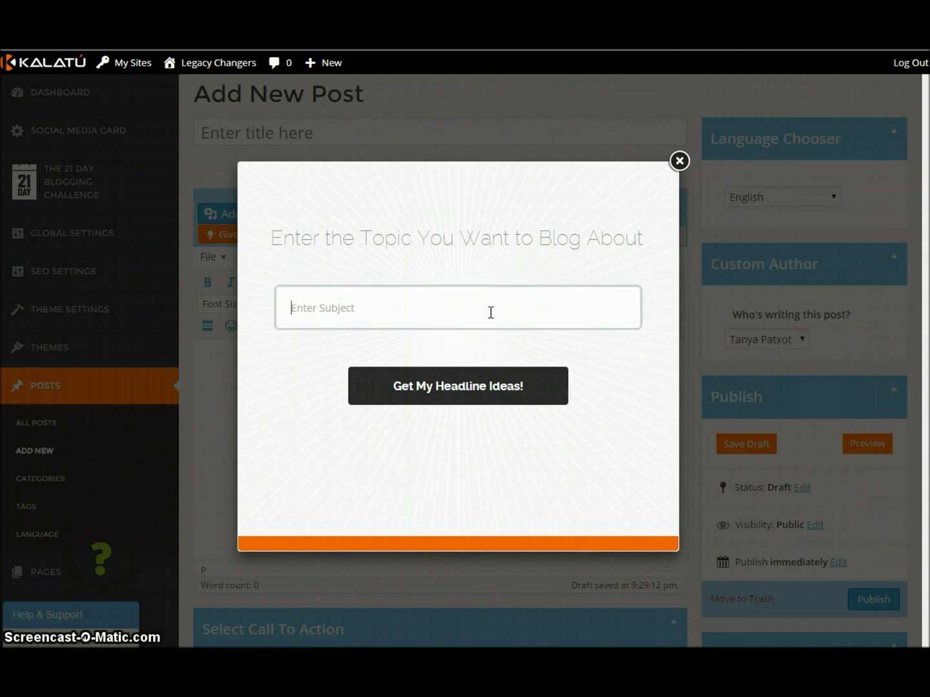
type("make")
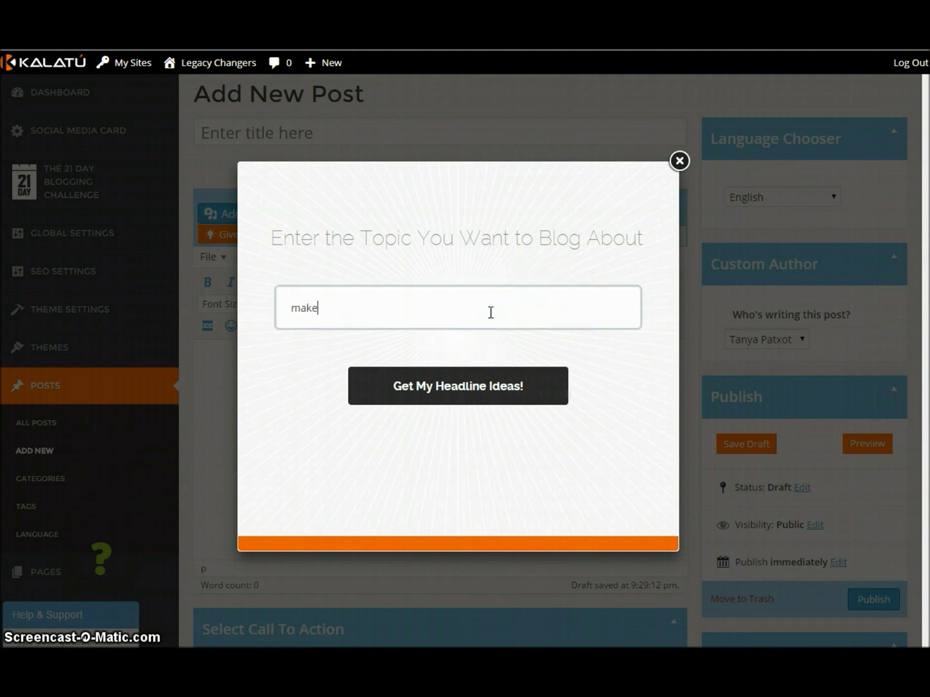
type("-up")
key("Return")
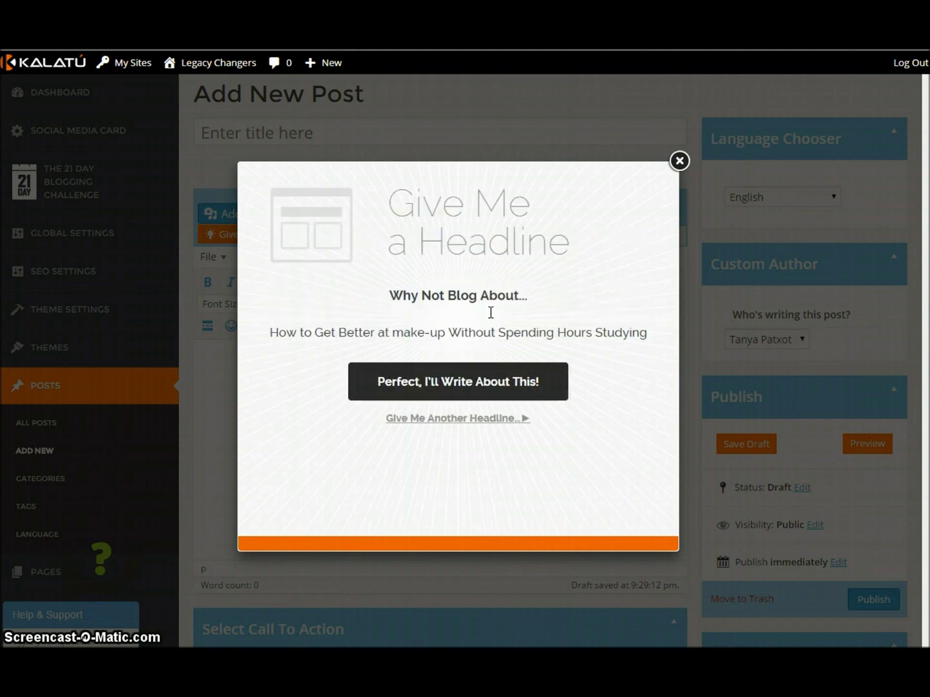
left_click(328, 355)
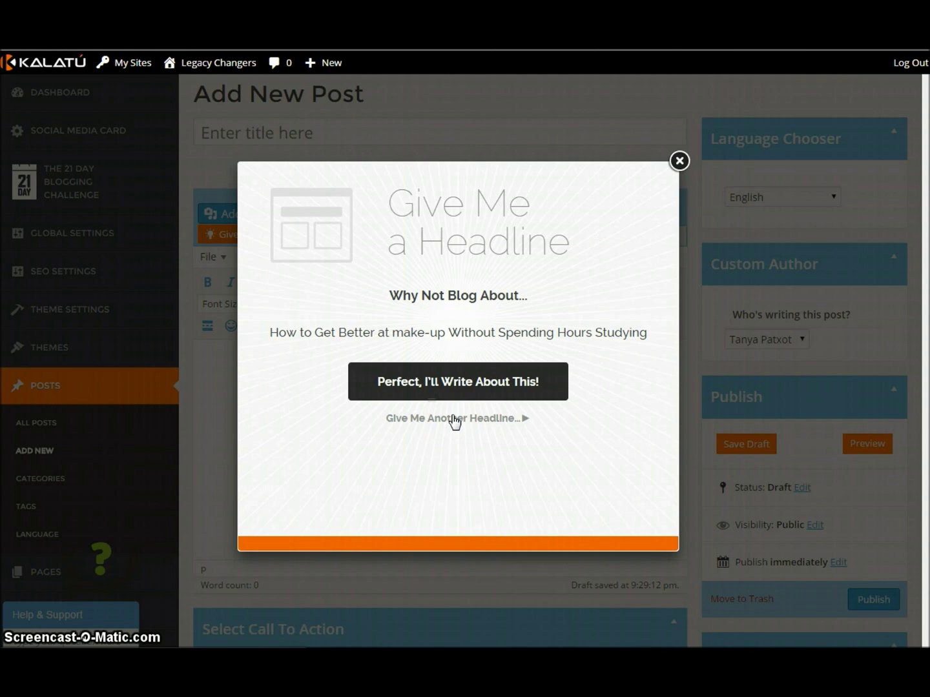
left_click(495, 422)
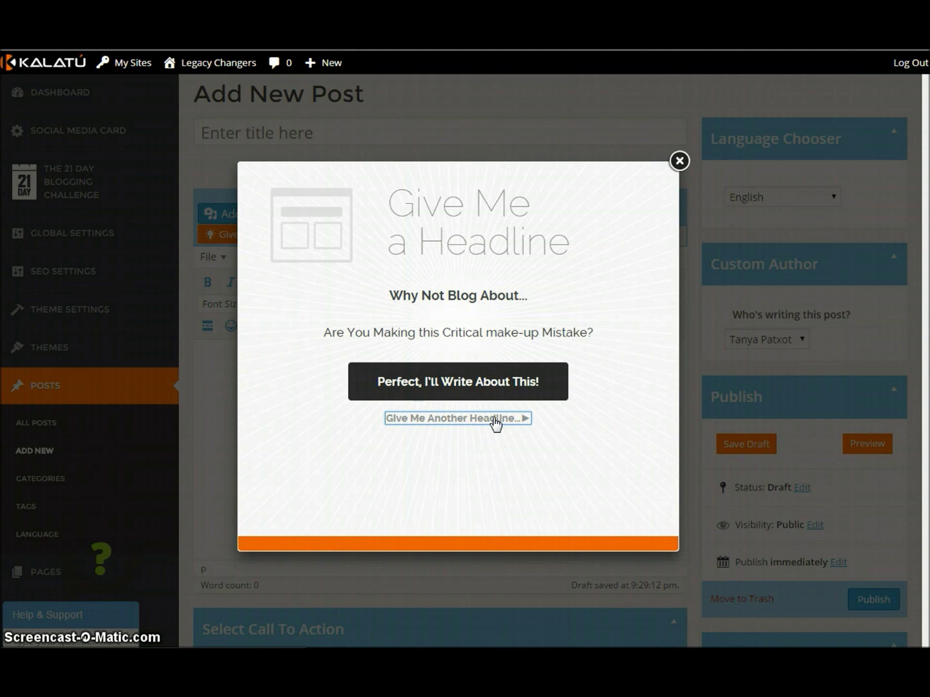
left_click(494, 420)
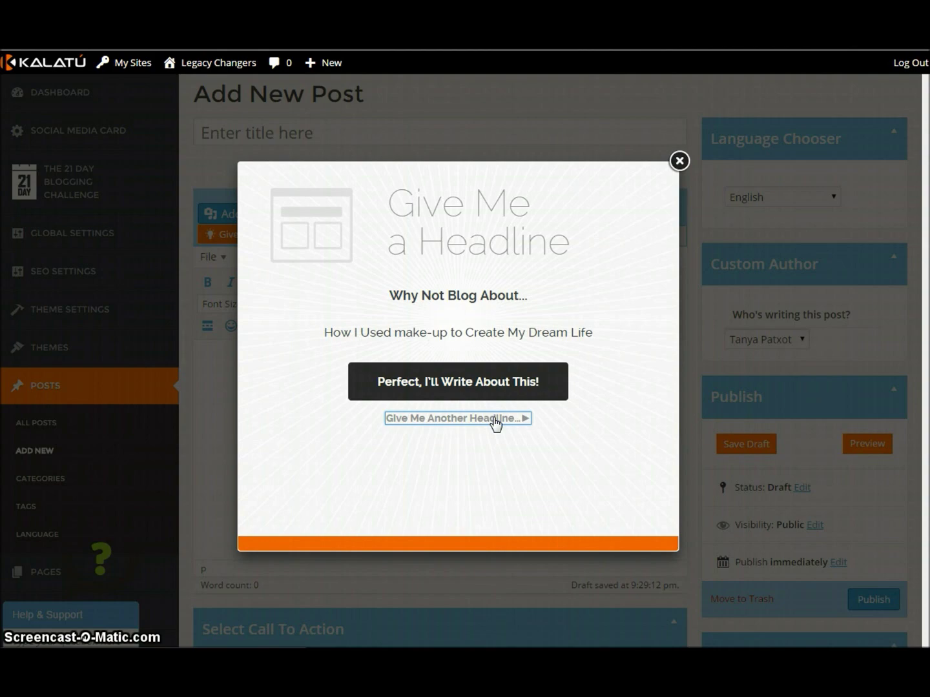
left_click(679, 162)
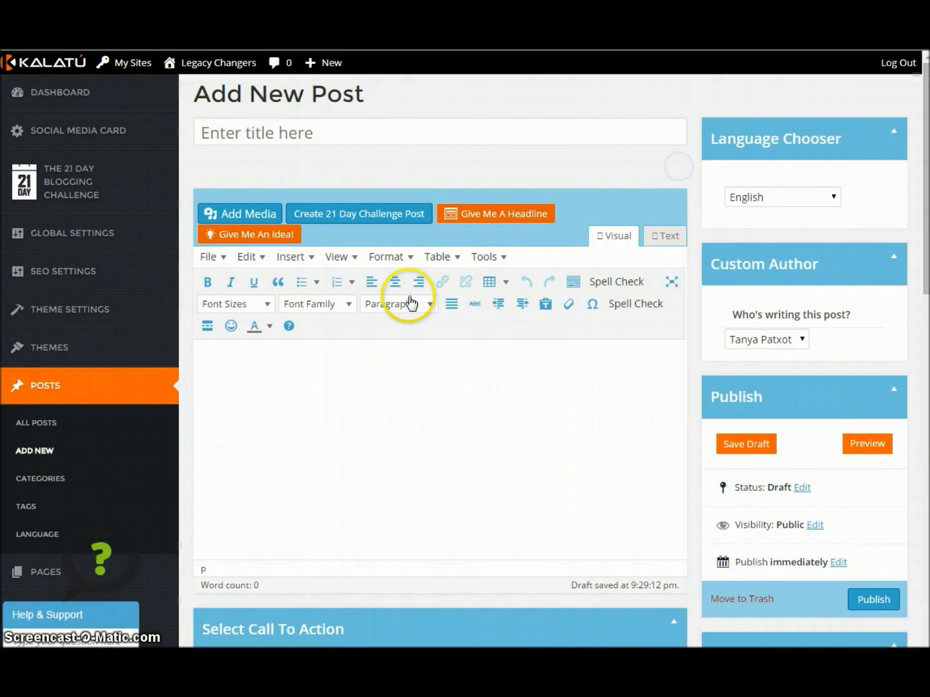
Generate a headline idea for the topic "marketing" and close the headline generator without using it
left_click(461, 220)
left_click(403, 317)
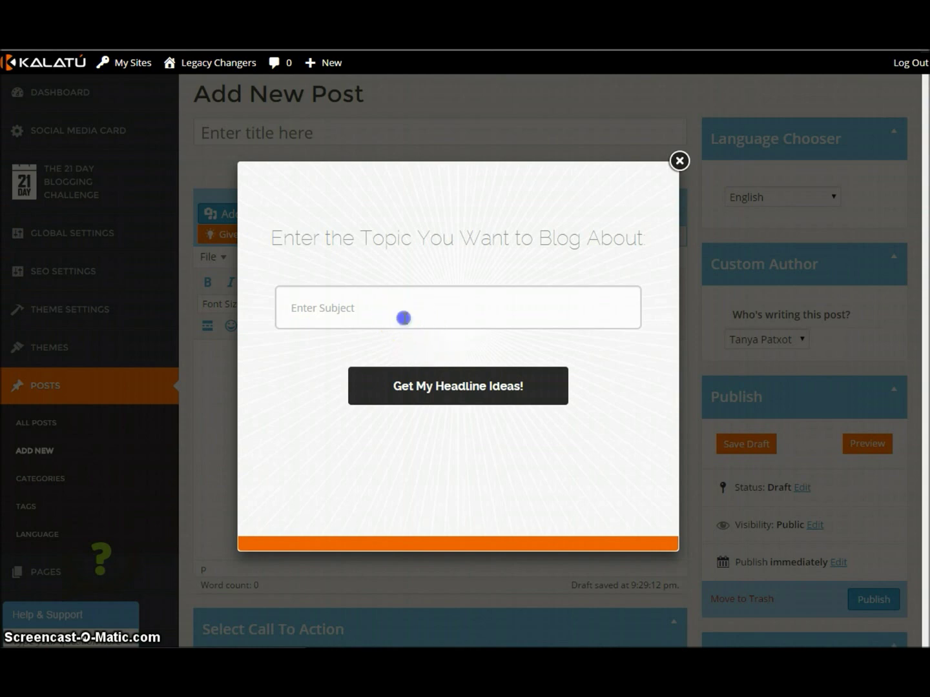
left_click(405, 325)
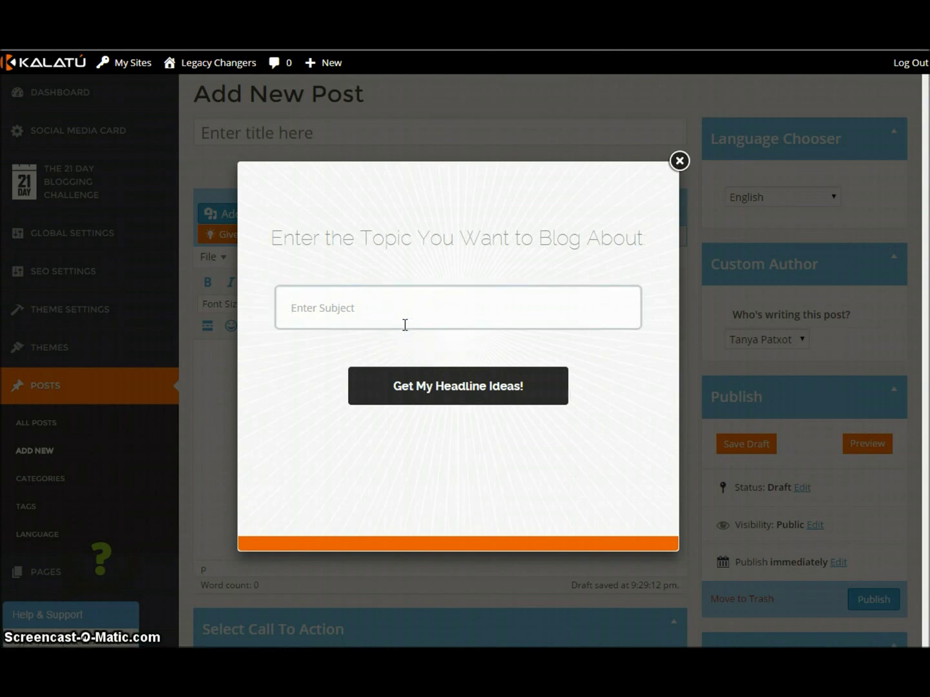
type("marketing")
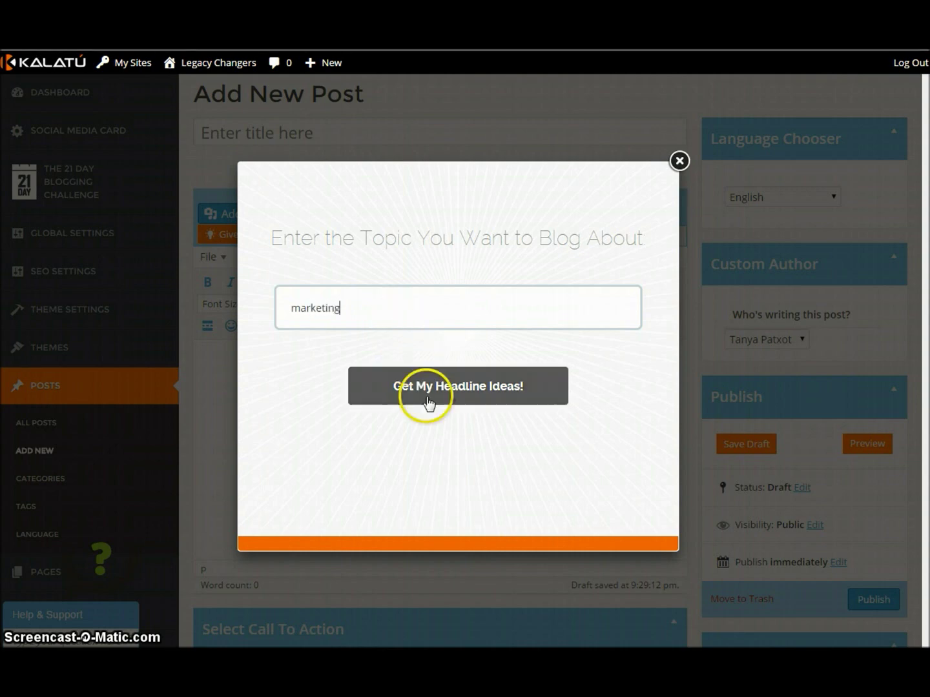
left_click(410, 374)
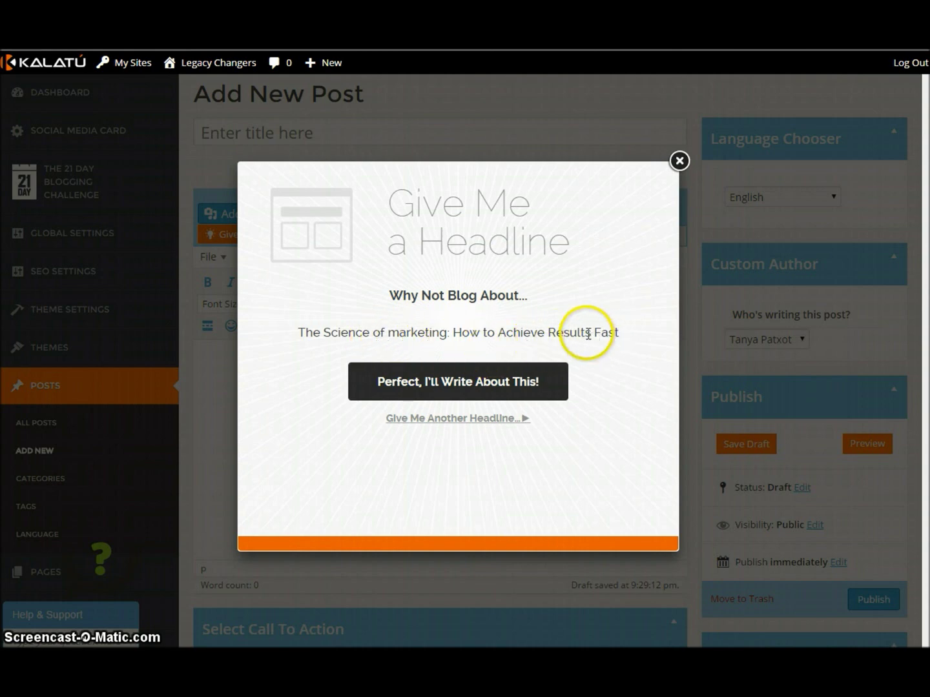
left_click(678, 162)
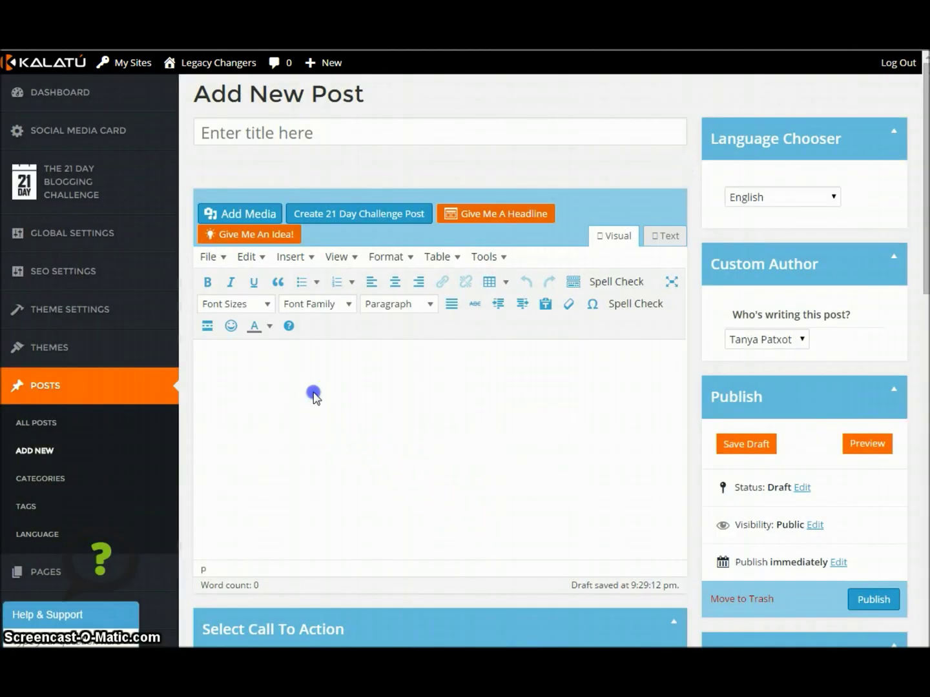
left_click(267, 395)
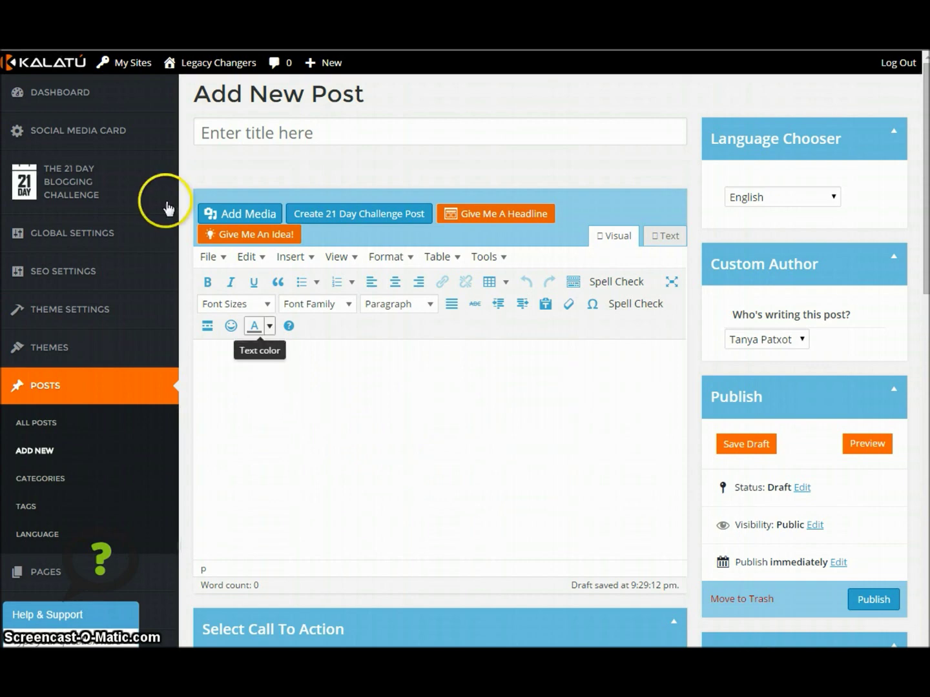
Open the start page of the 21 Day Blogging Challenge and review its video, missed-day list, instructions and achievements
mouse_move(163, 204)
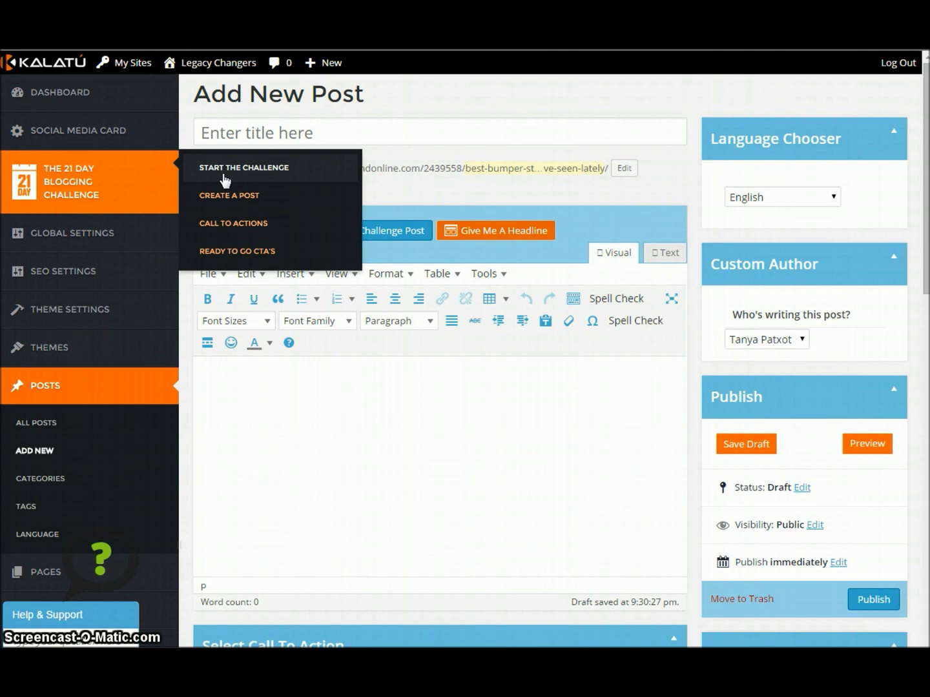
left_click(221, 179)
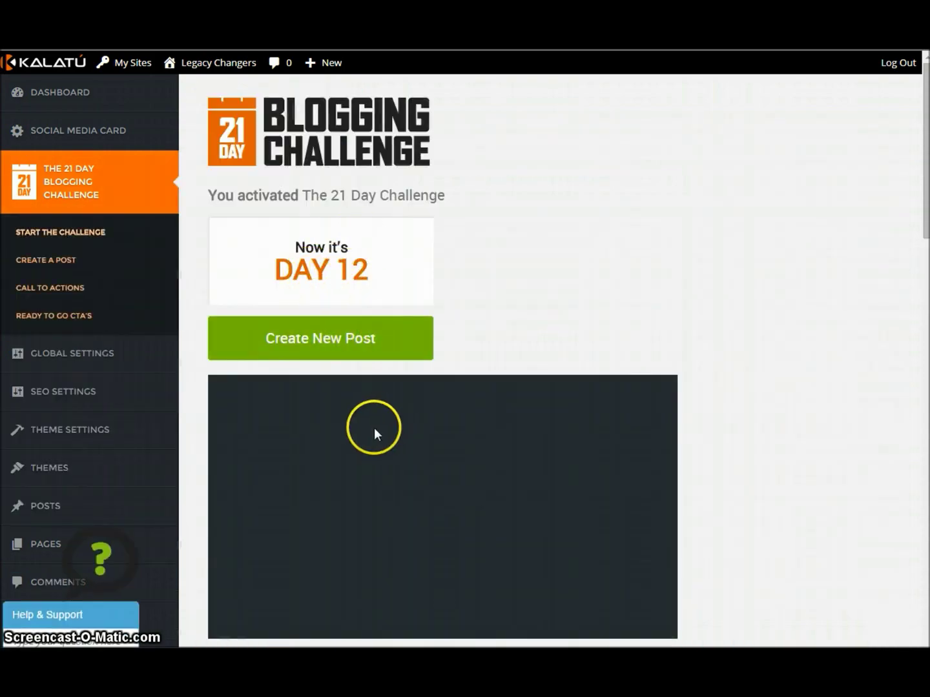
scroll(413, 479, "down", 2)
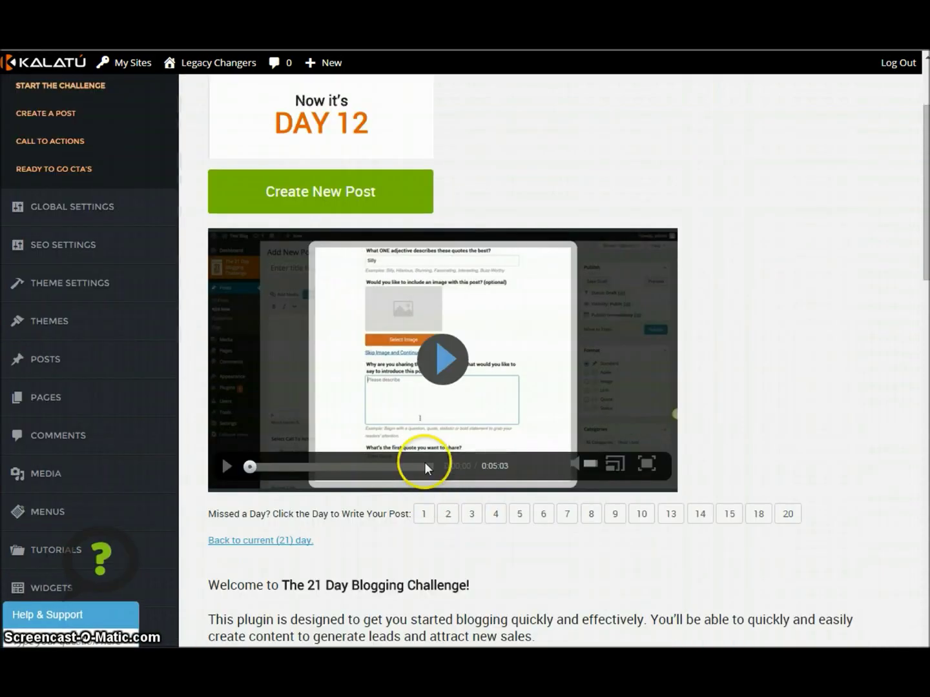
scroll(429, 495, "down", 3)
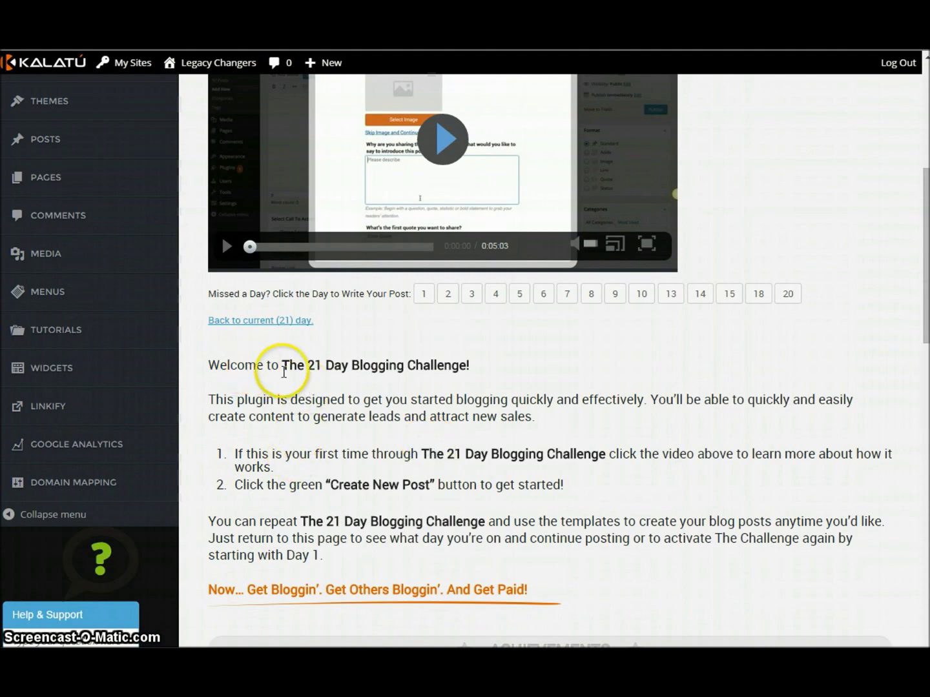
scroll(357, 505, "down", 3)
scroll(375, 465, "down", 2)
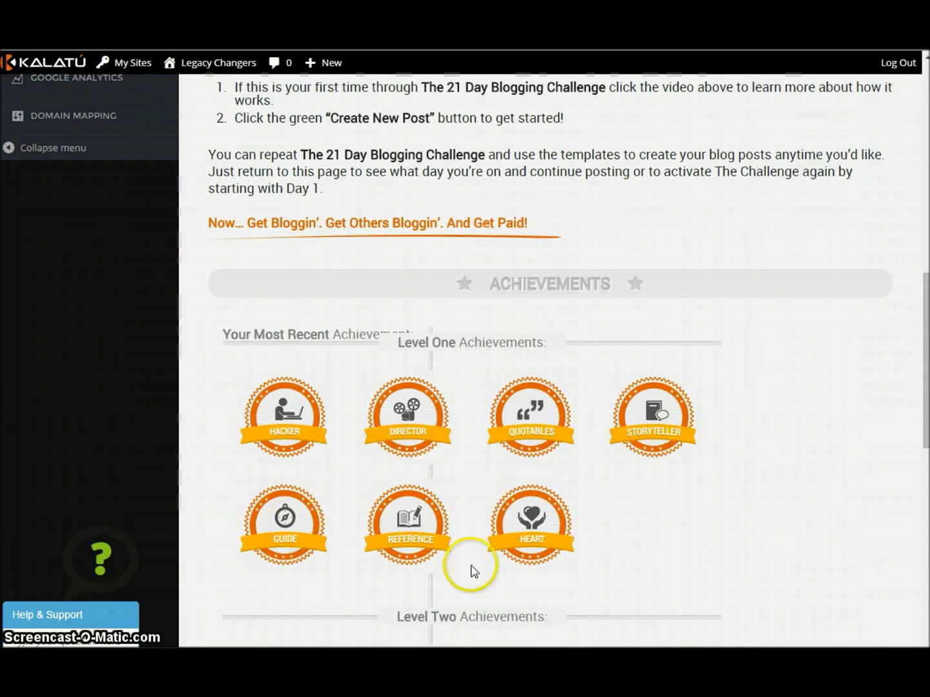
scroll(381, 404, "up", 5)
scroll(387, 405, "up", 3)
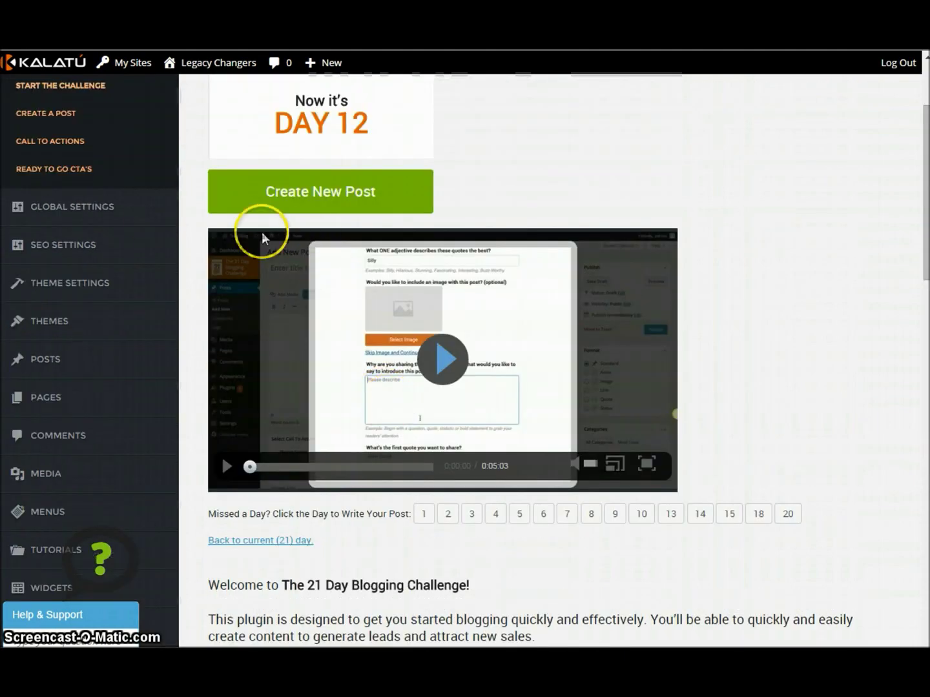
scroll(84, 207, "up", 2)
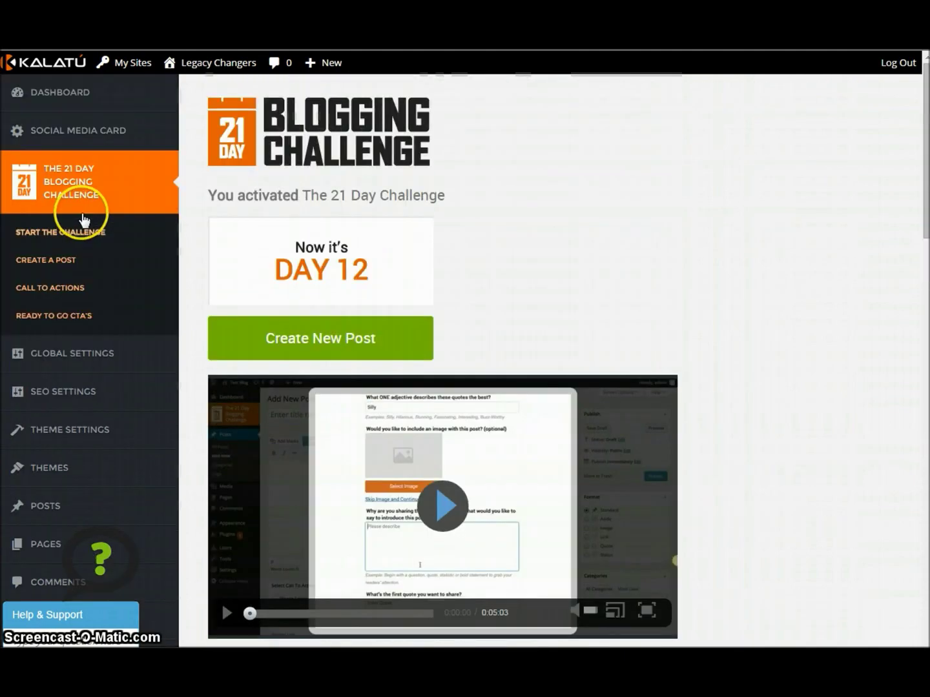
Start a new 21 Day Blogging Challenge post with the day's Tools template
left_click(66, 322)
left_click(55, 268)
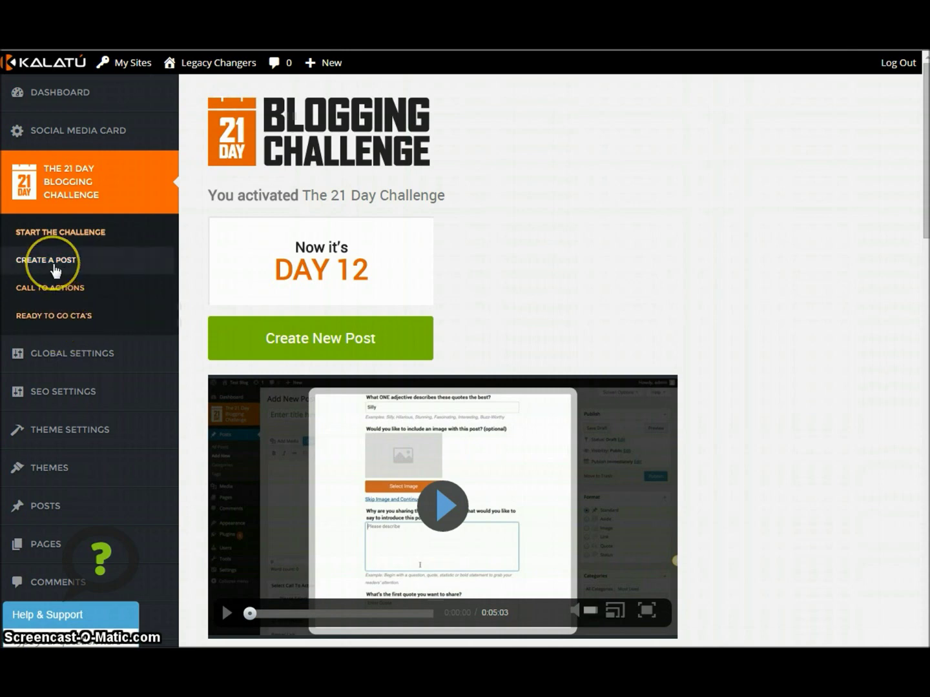
left_click(264, 323)
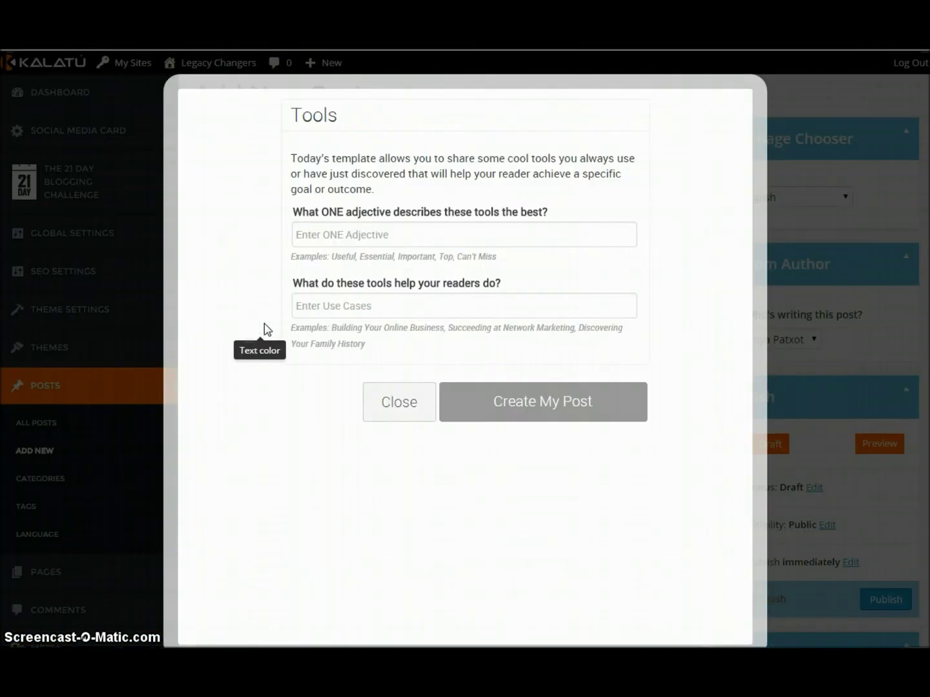
Enter "Useful" as the adjective describing the tools and "Building Your Business On Online" as what they help readers do
left_click(332, 234)
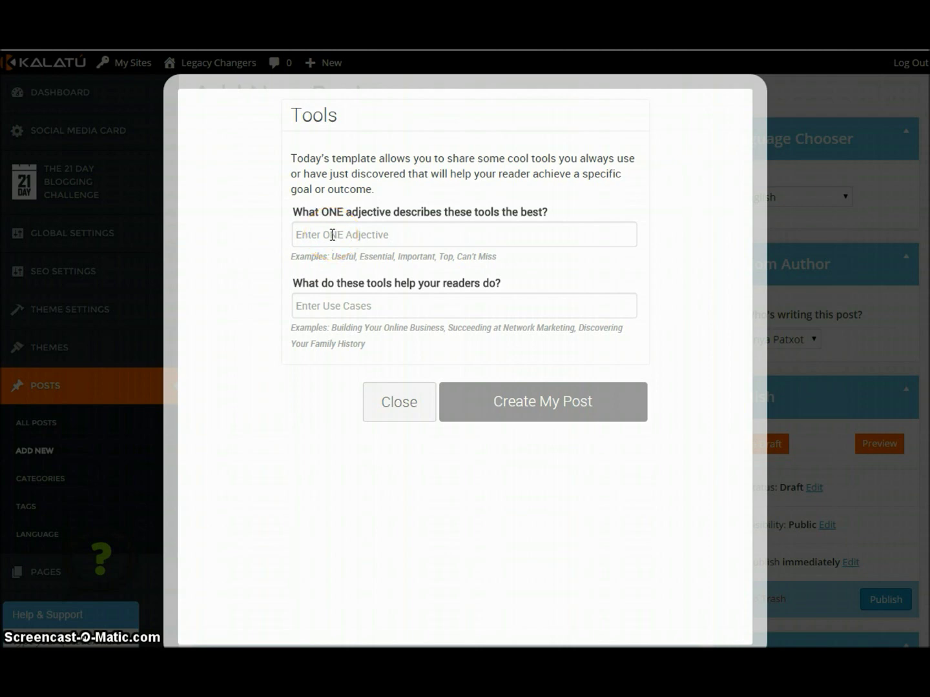
left_click(332, 234)
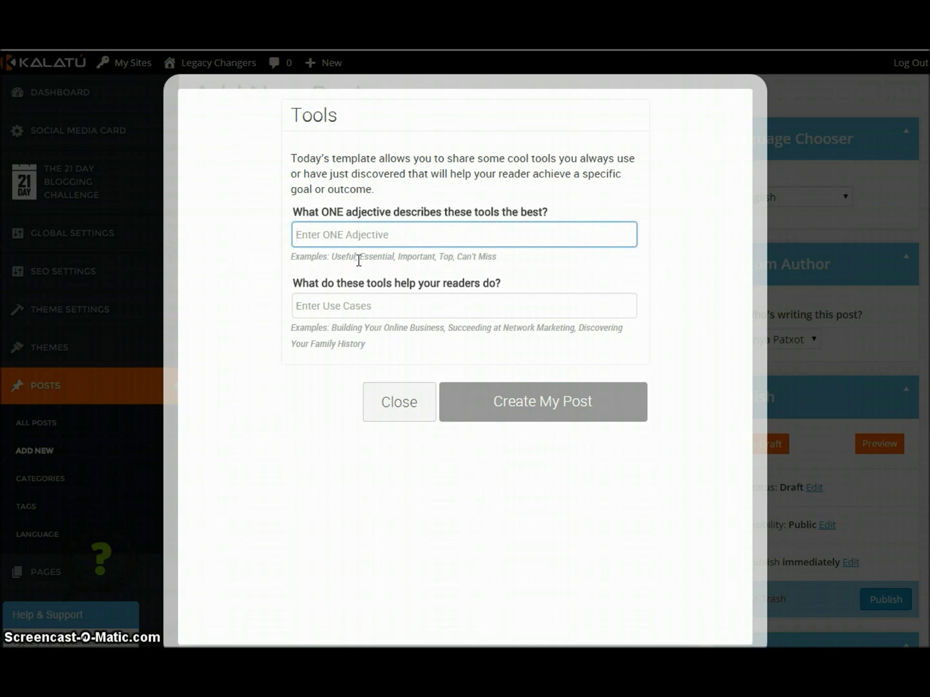
type("Useful")
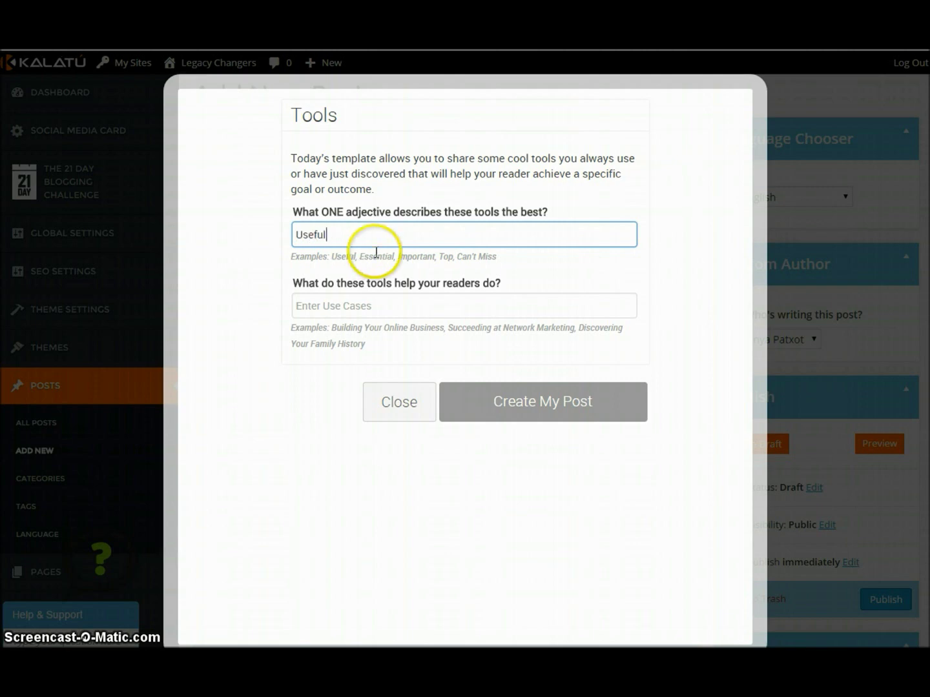
left_click_drag(332, 257, 513, 265)
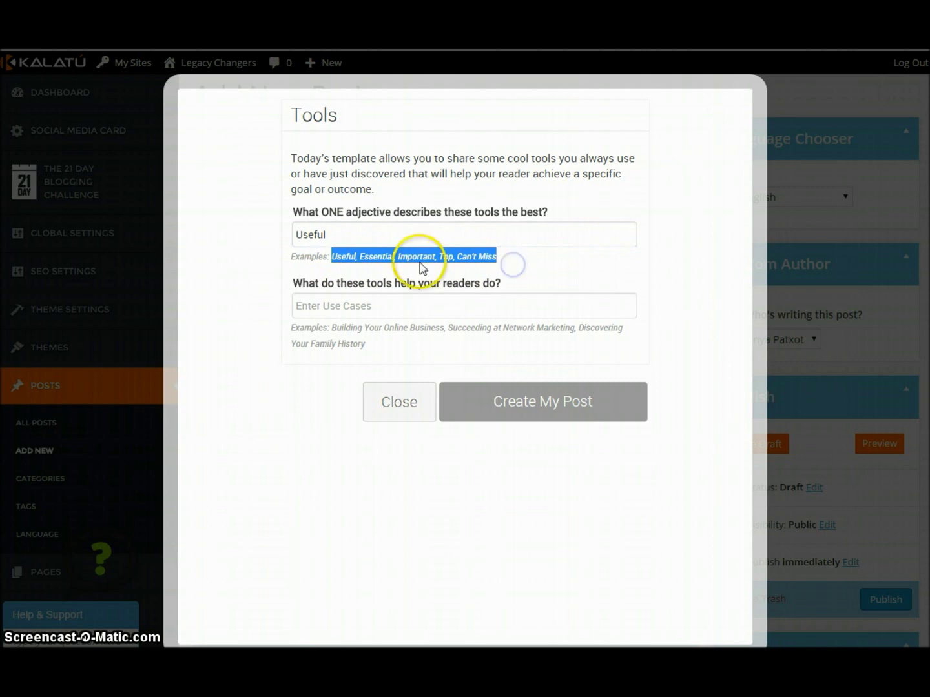
left_click(331, 313)
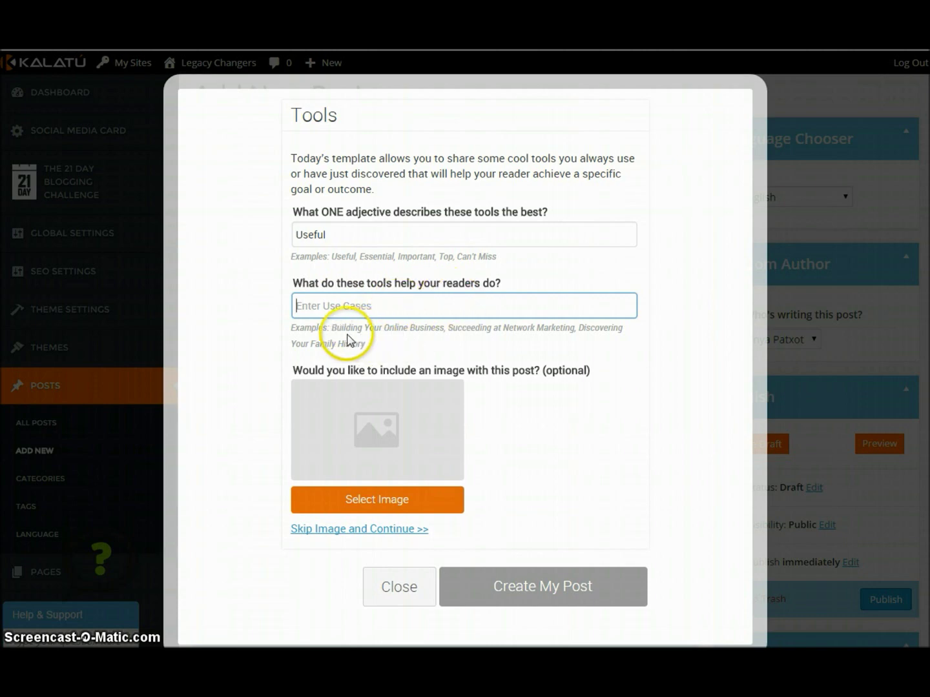
left_click_drag(331, 328, 371, 342)
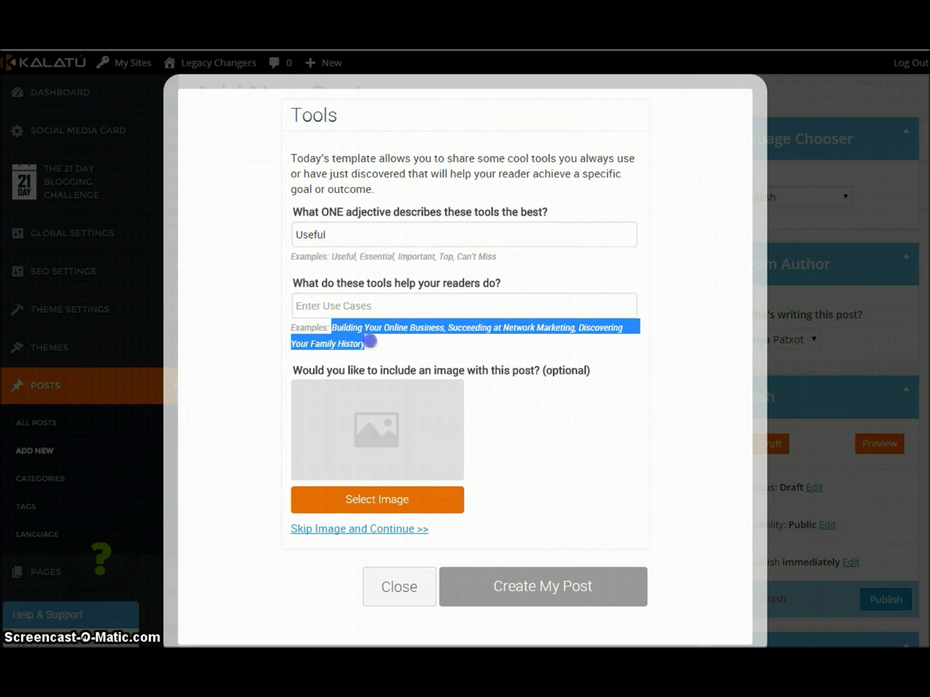
left_click(349, 309)
type("Building Your Business On L")
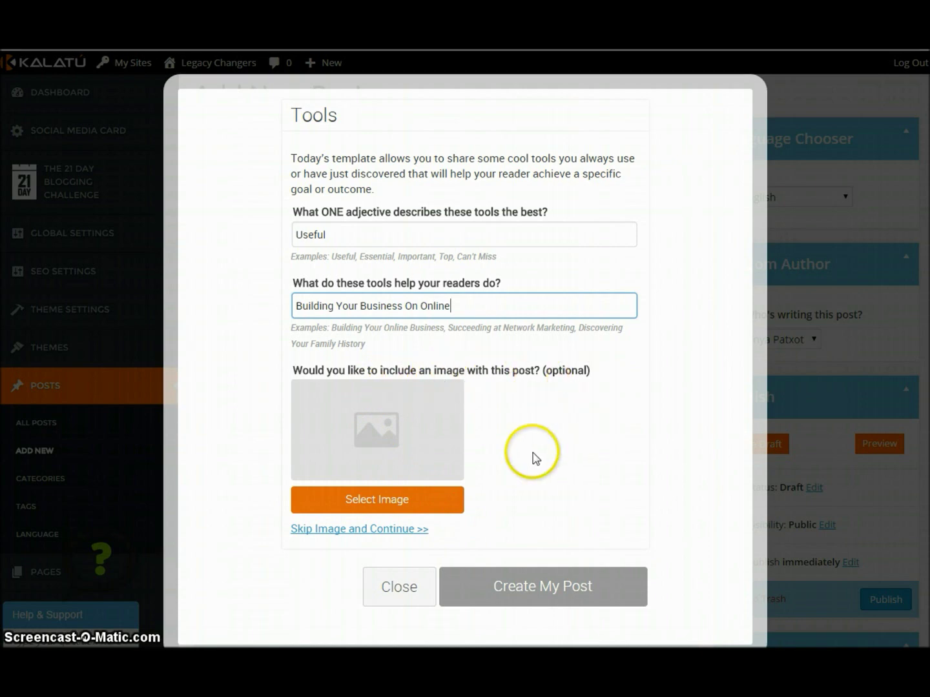
Add the existing media library image How-to-reach-people.jpg to the post as its featured image
left_click(405, 501)
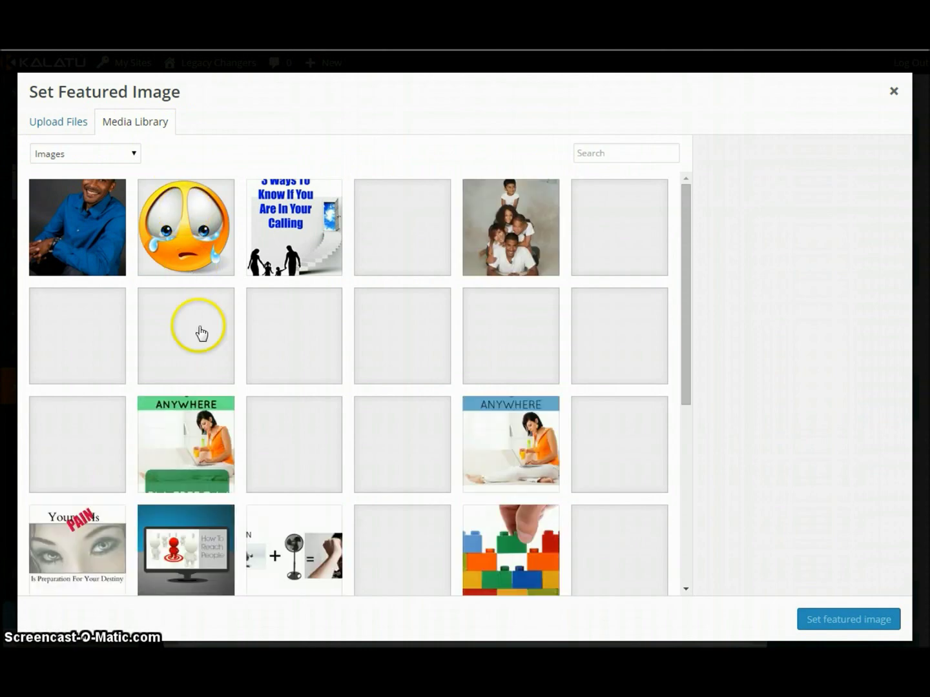
left_click(189, 567)
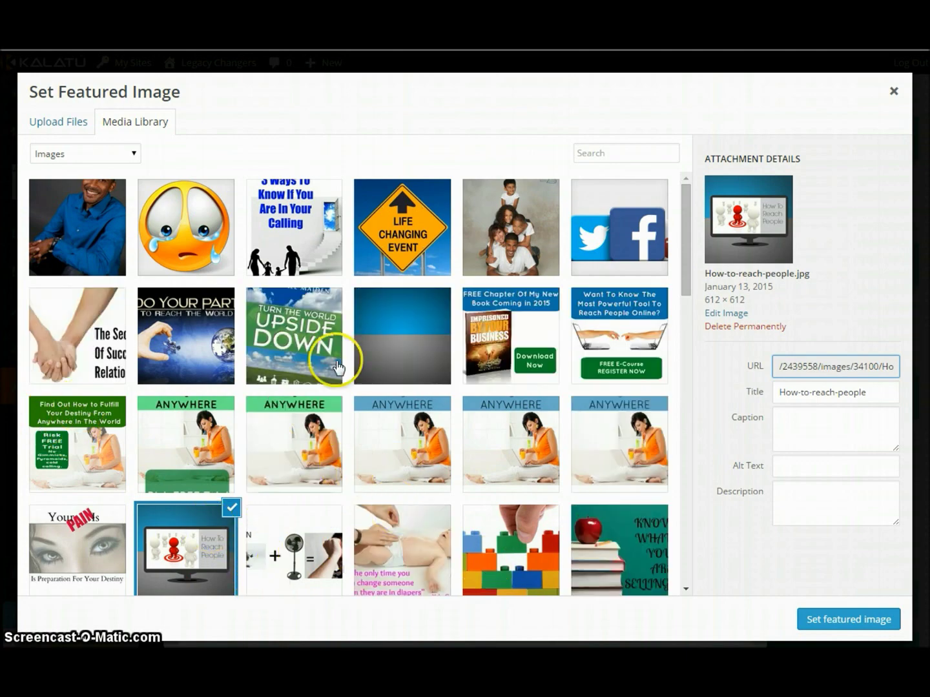
left_click(821, 619)
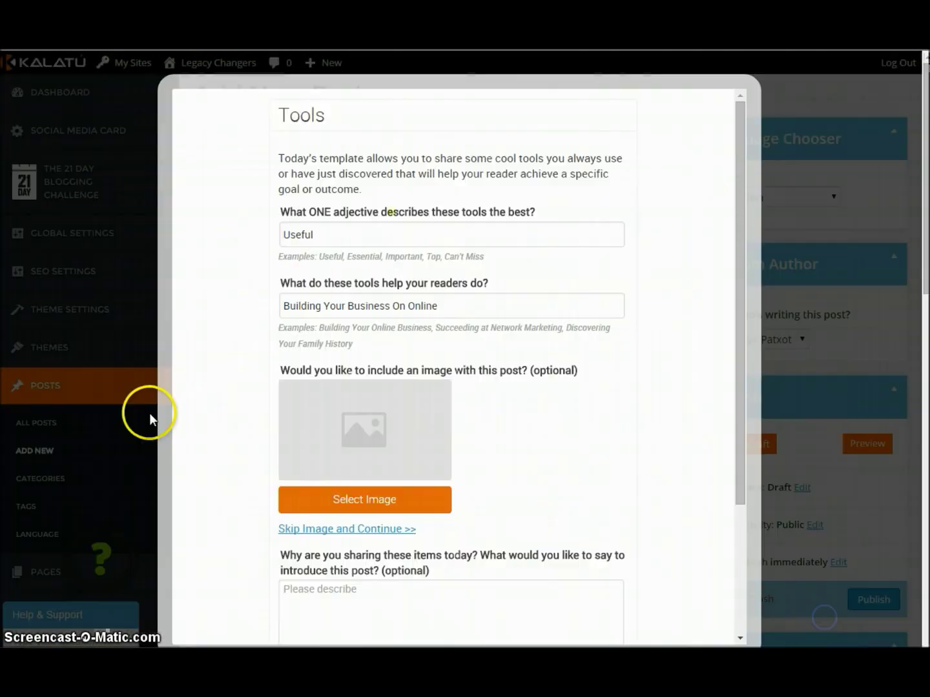
Begin the post's introduction with "Sitting at home in pure desperation. Eyes a glaze and just tired of not getting leads"
scroll(478, 405, "down", 3)
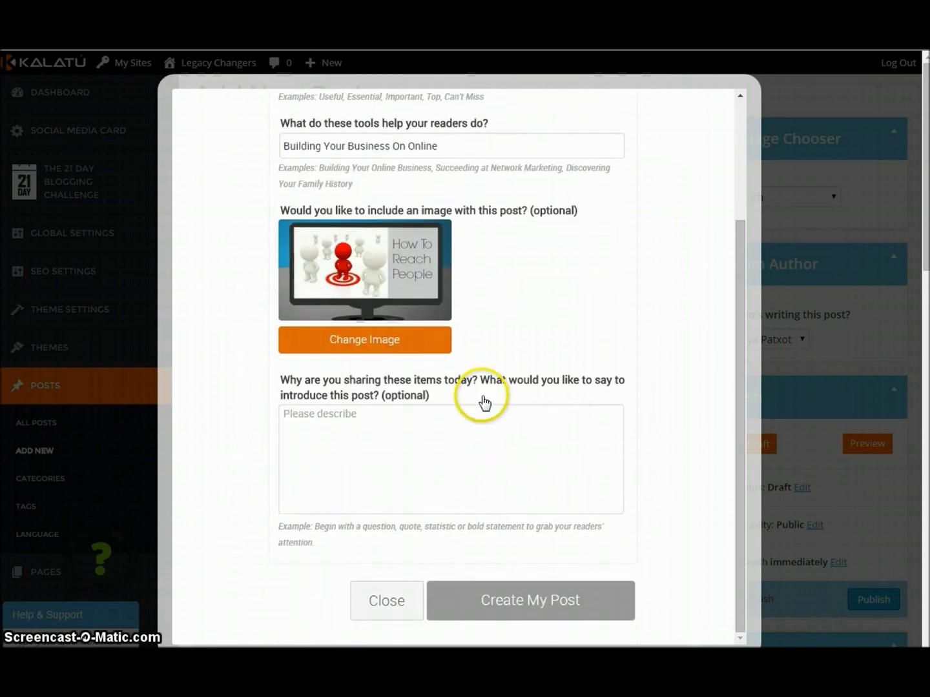
left_click(390, 457)
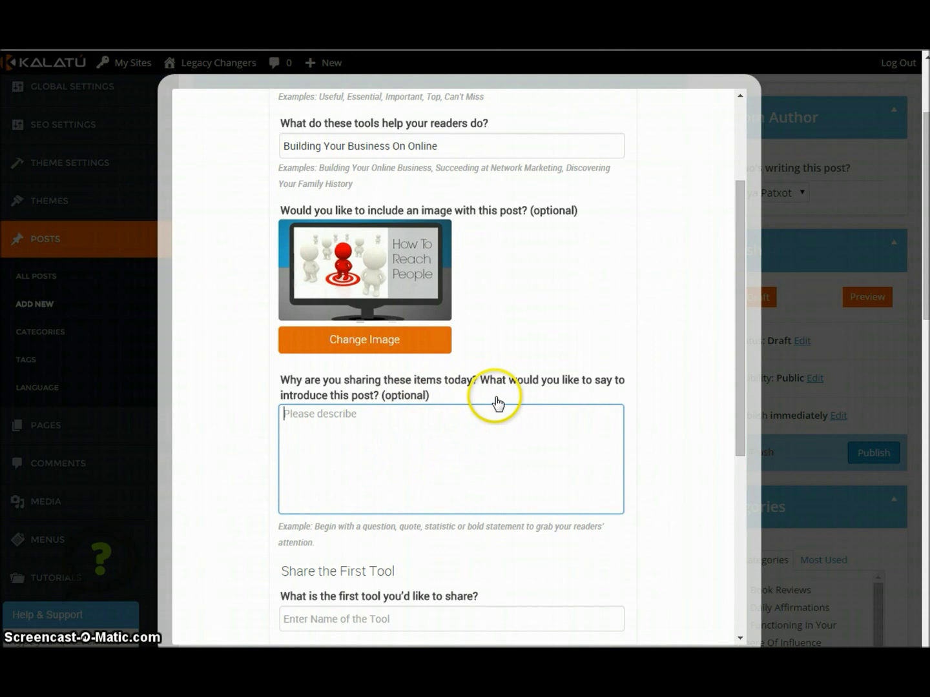
left_click(485, 439)
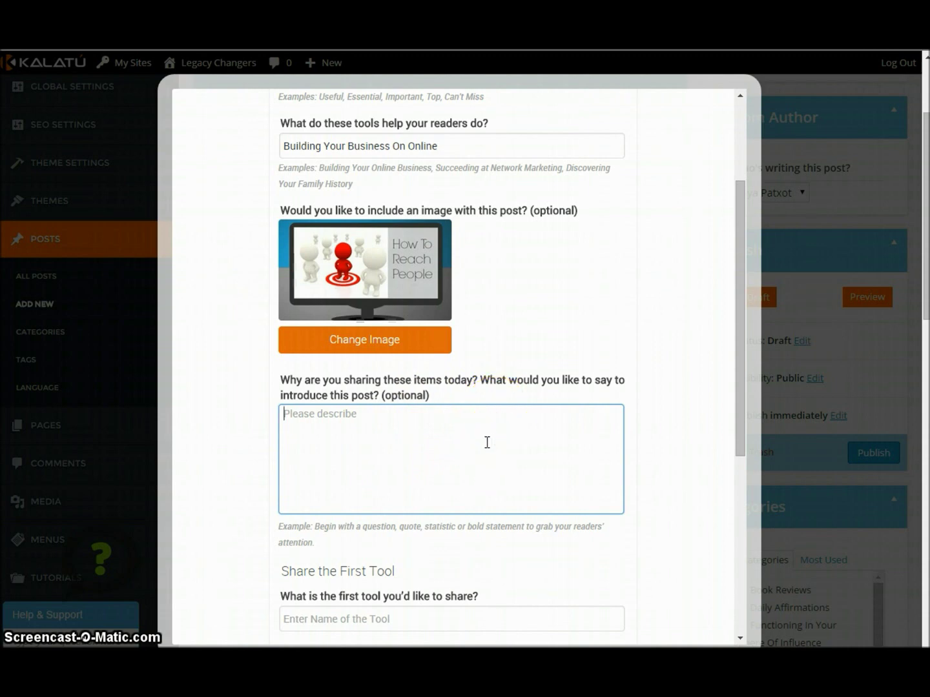
left_click_drag(317, 528, 517, 539)
left_click(455, 463)
type("The")
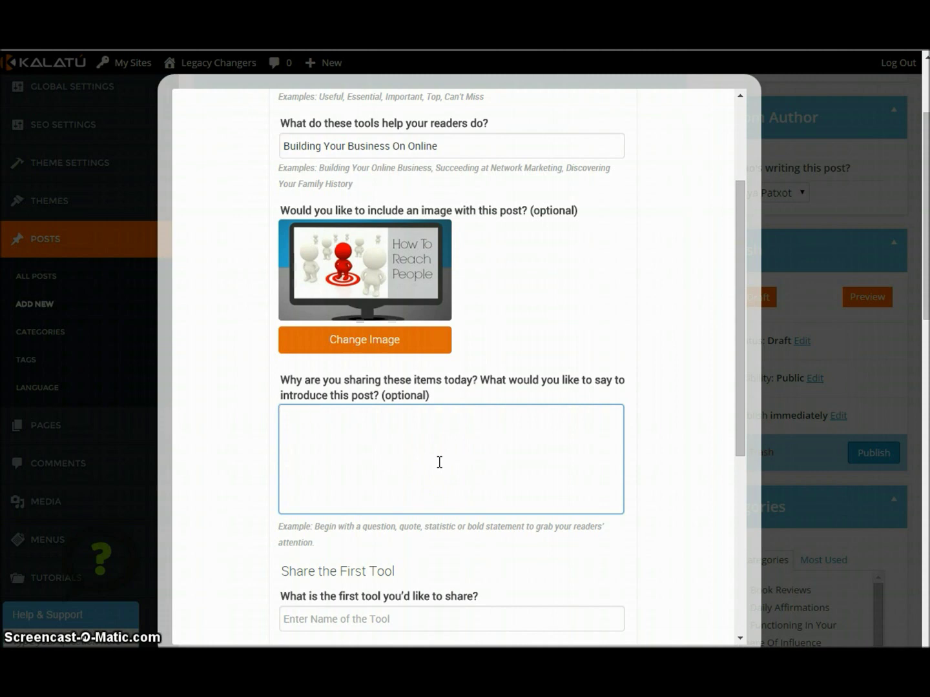
type("Sitting at home in pure desperation.")
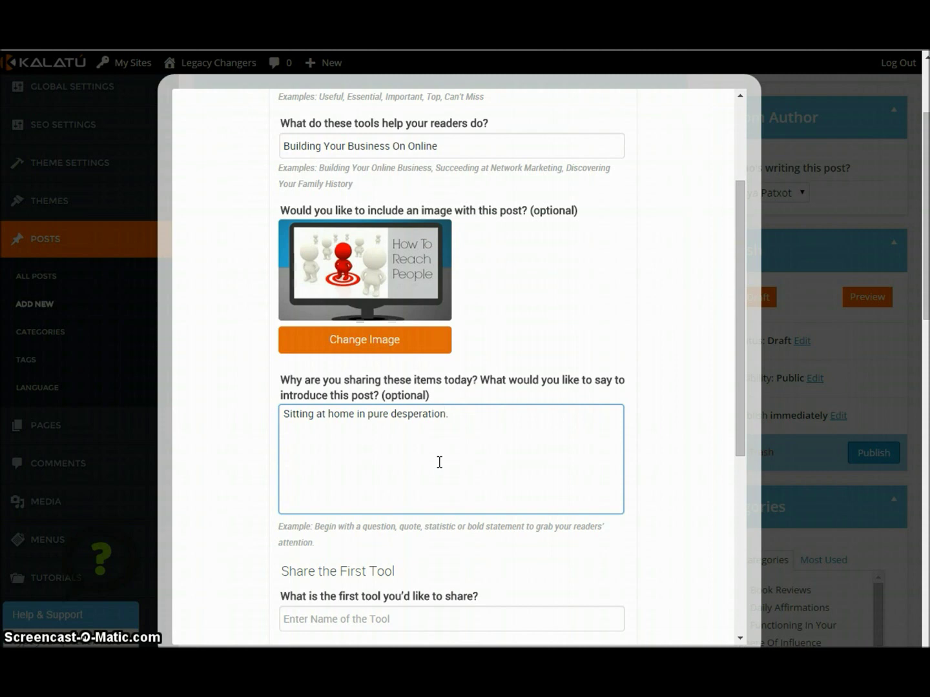
type(" Eyes a glaze and jus")
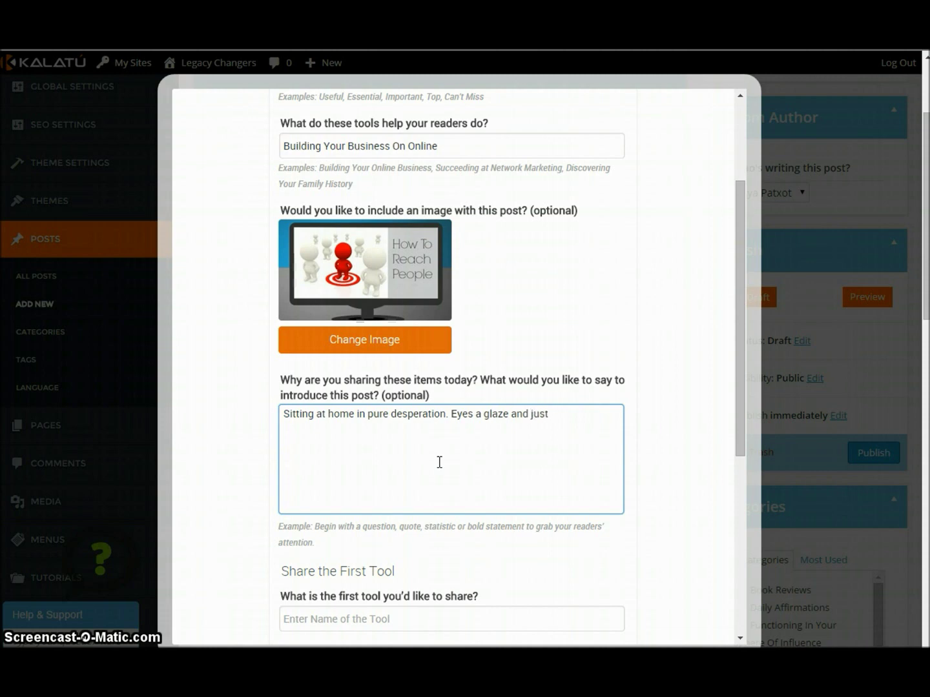
type("tired of not getting")
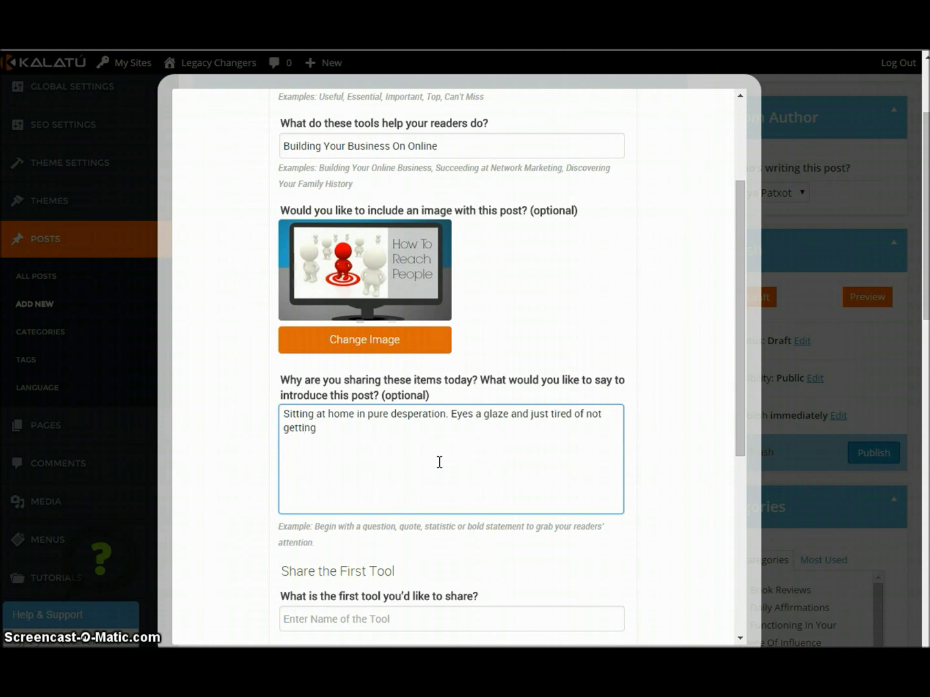
type(" leads")
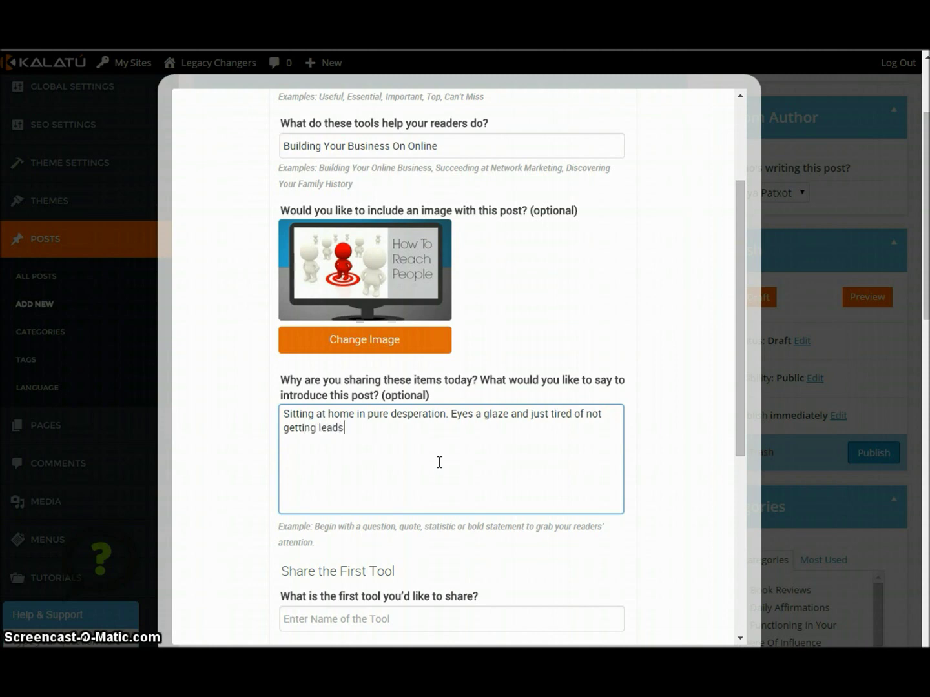
Complete the introduction with the sentence "The it happened I discovered these useful tips."
type(". The it happened I dis")
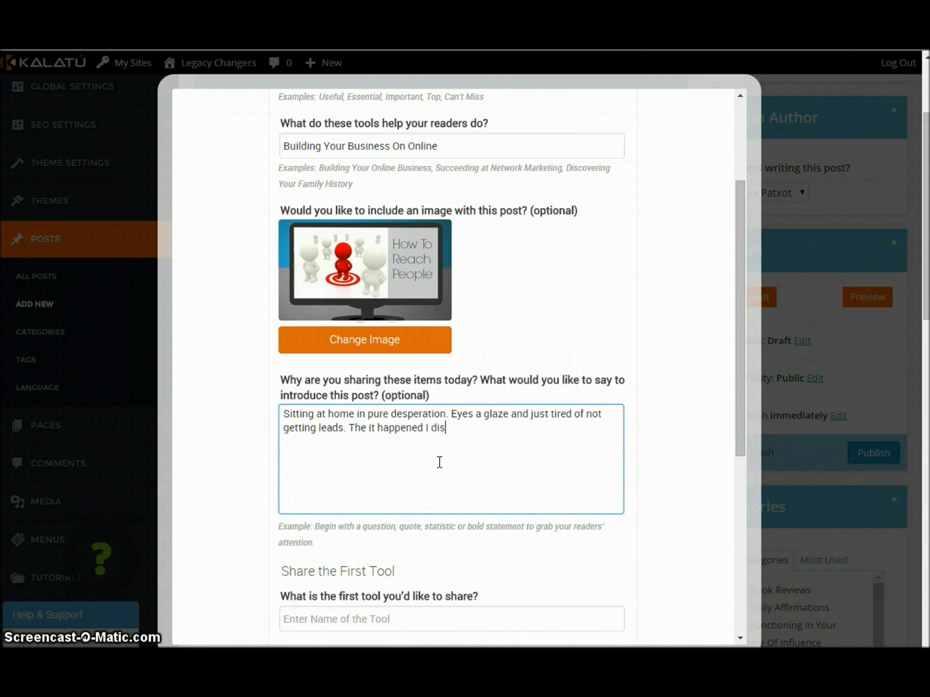
type("covered th")
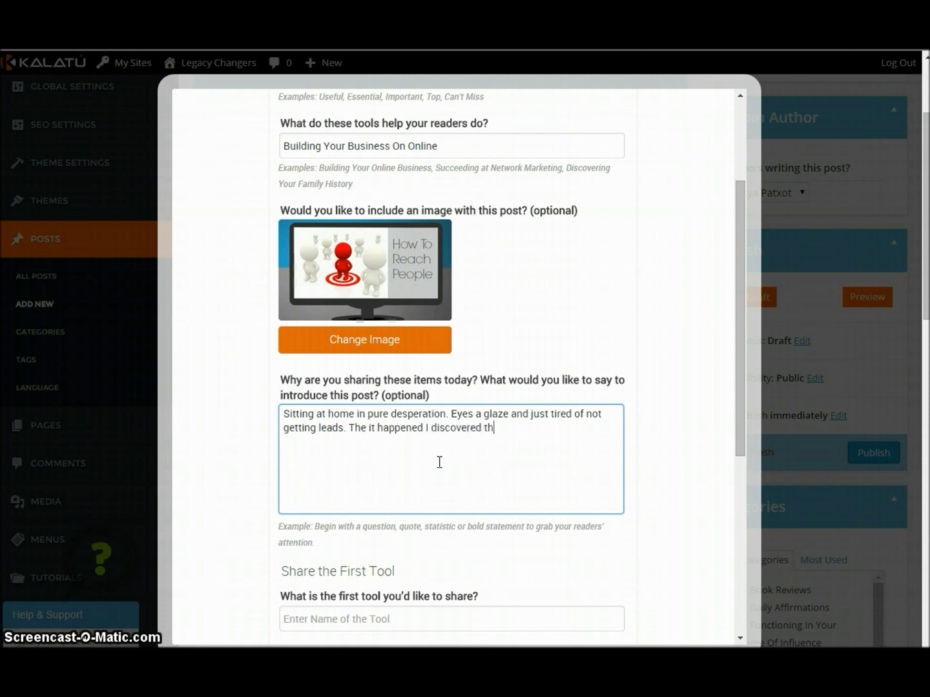
type("i")
key("BackSpace")
type("ese")
scroll(438, 342, "up", 1)
scroll(436, 346, "down", 1)
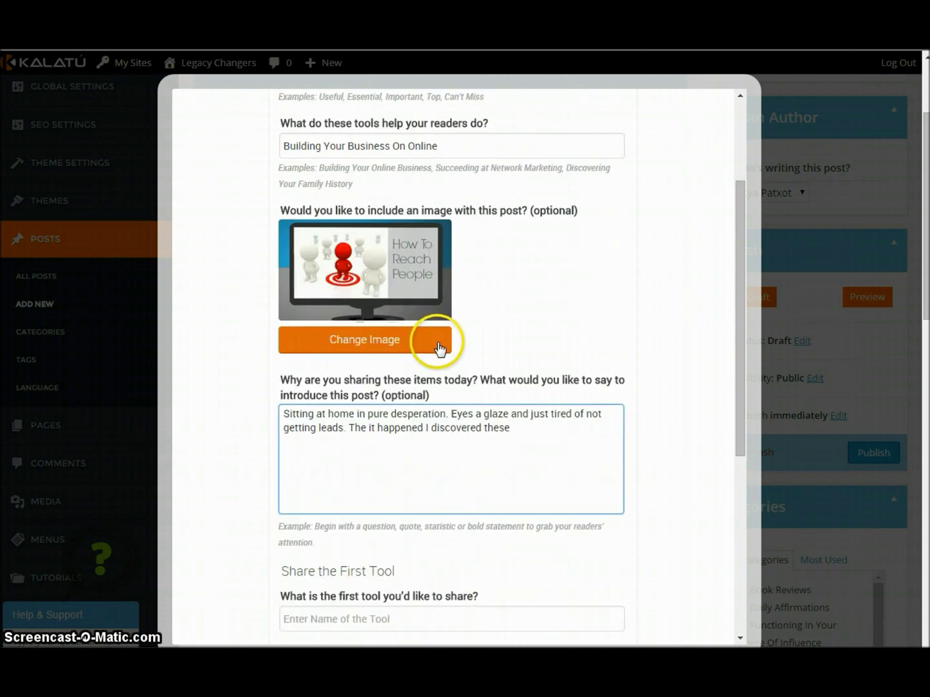
type("usefu")
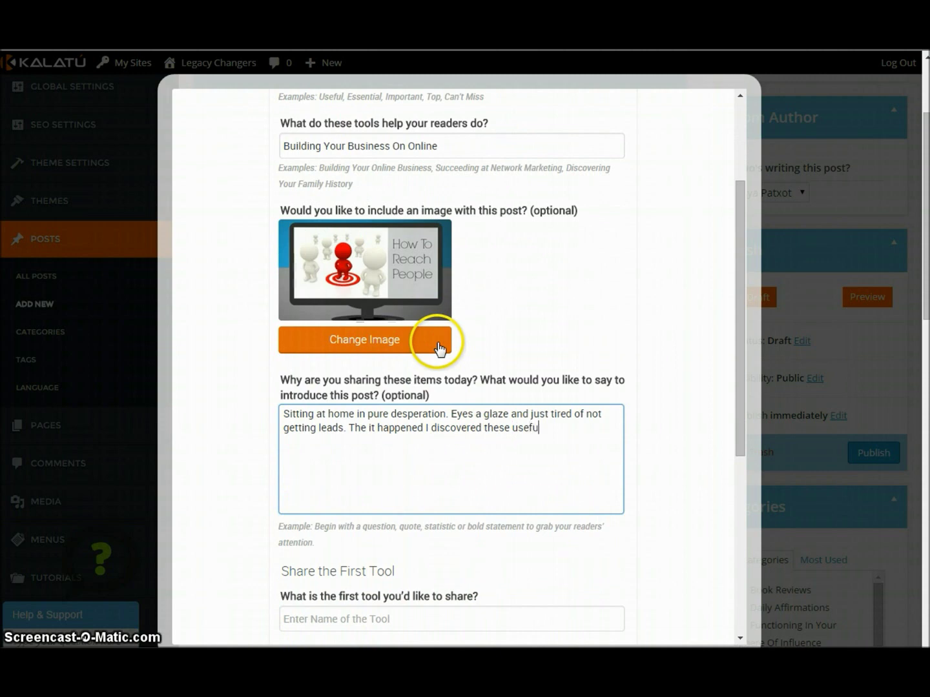
type("l tips.")
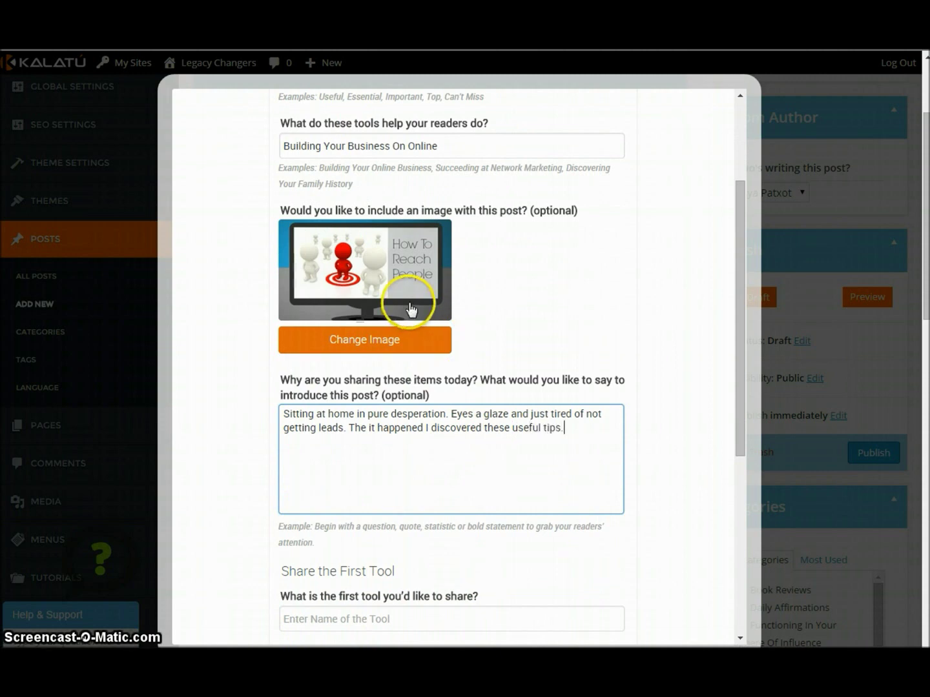
Enter "Social Media" as the name of the first tool to share
scroll(410, 310, "down", 3)
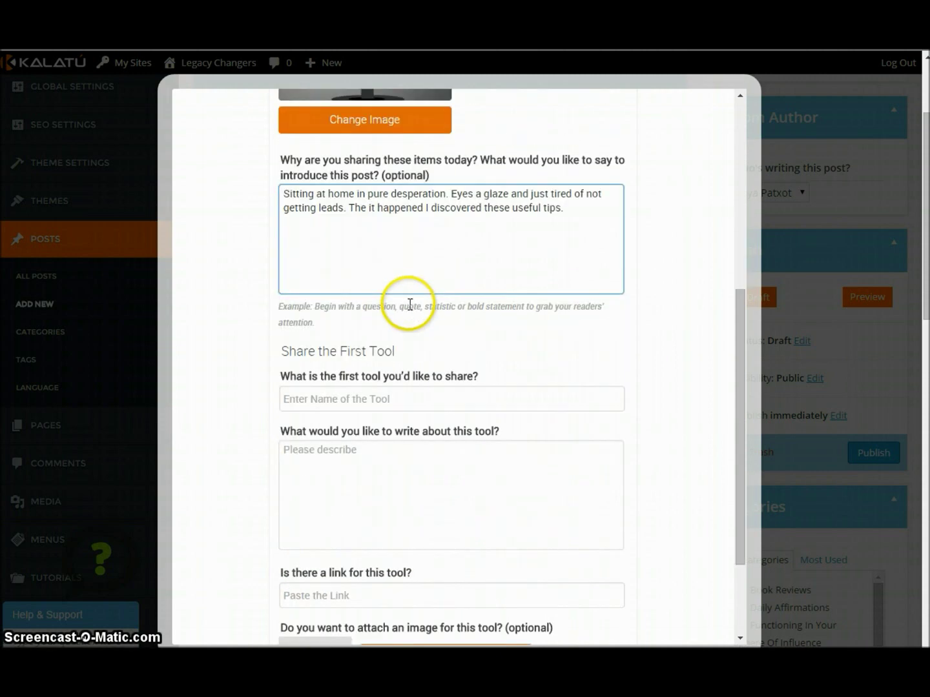
left_click(368, 400)
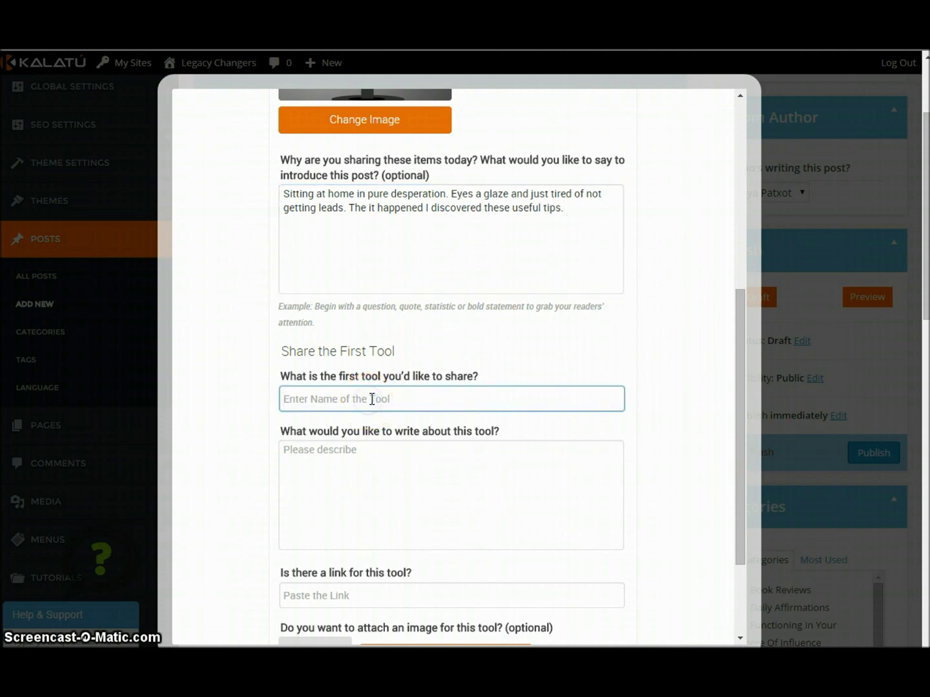
type("S")
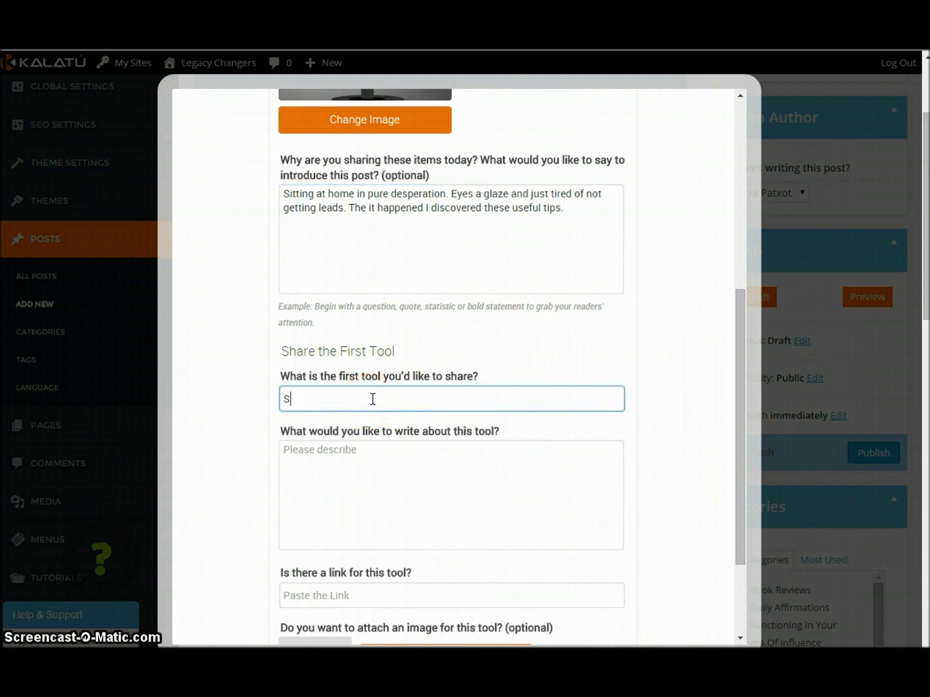
type("ocia")
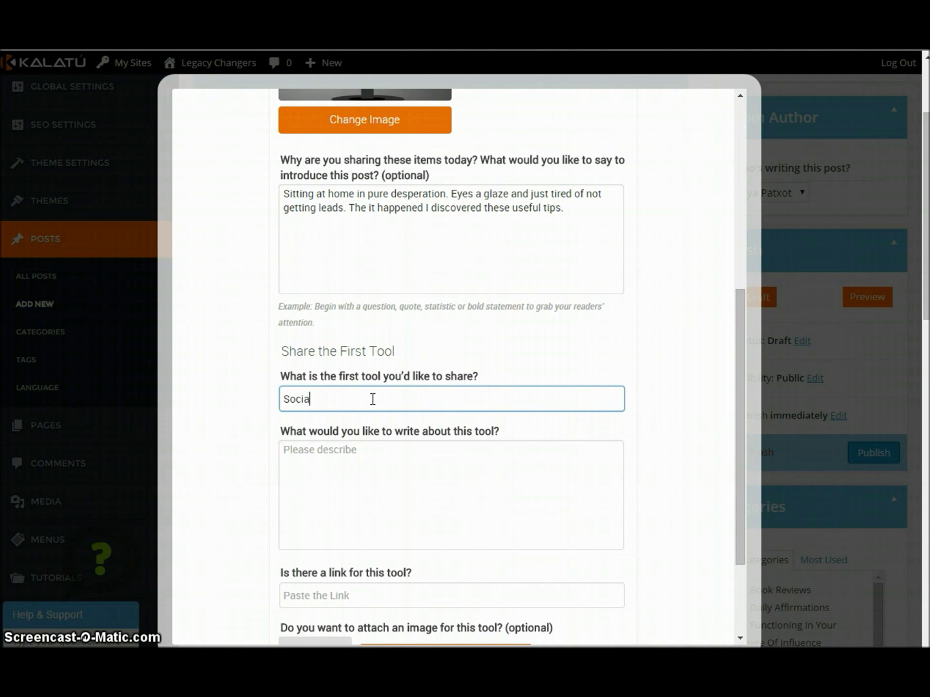
type("l Media")
Describe the first tool as "Great realatiosnhips", removing the misspelled word that follows
key("Tab")
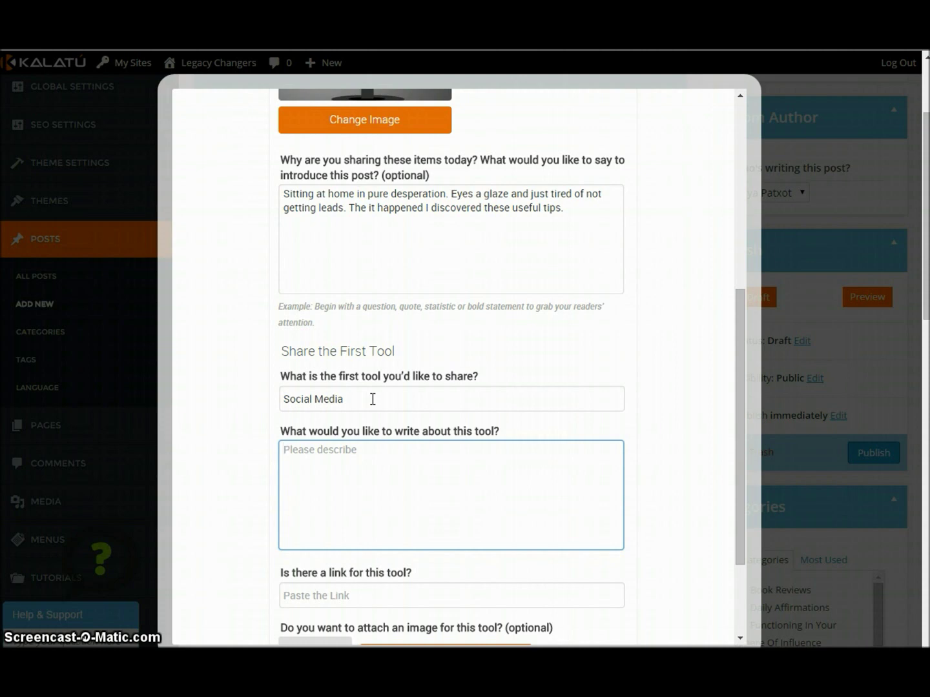
type("Great")
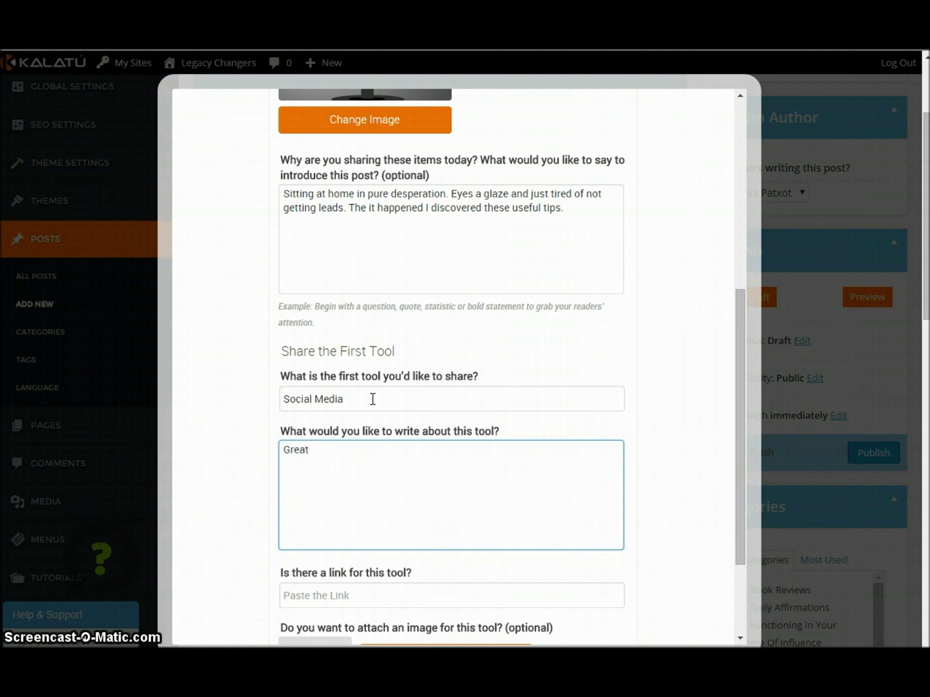
type(" re")
key("BackSpace")
key("BackSpace")
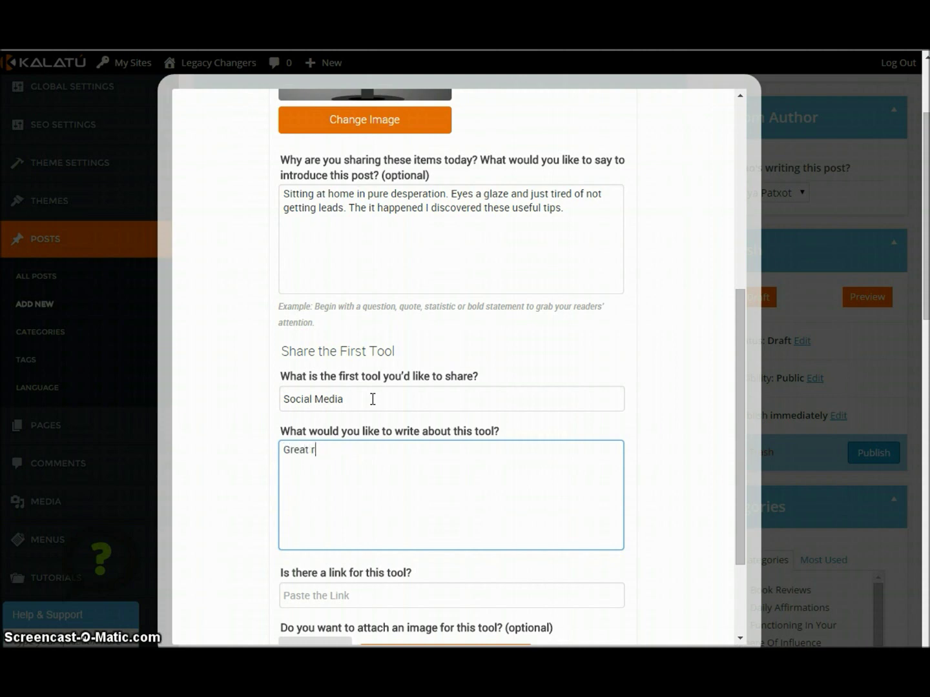
type("realatio")
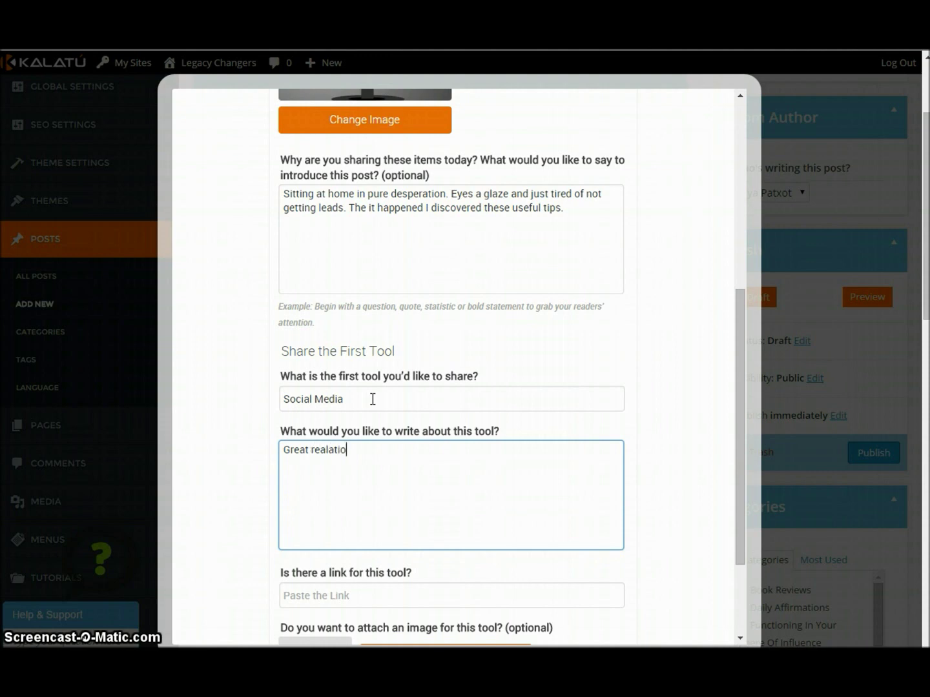
type("snhips uilding.")
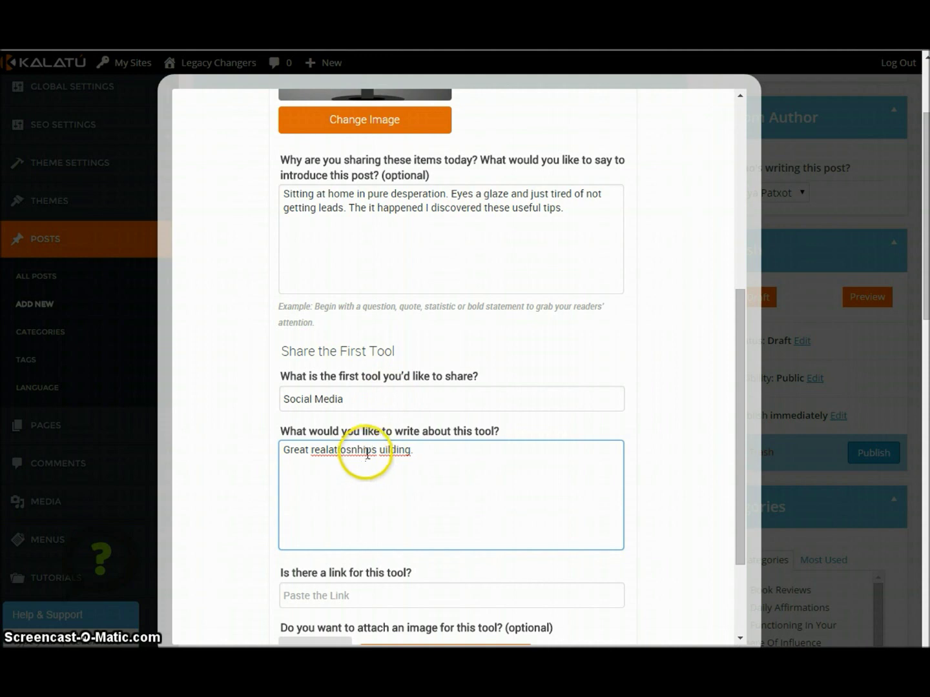
left_click_drag(373, 450, 419, 457)
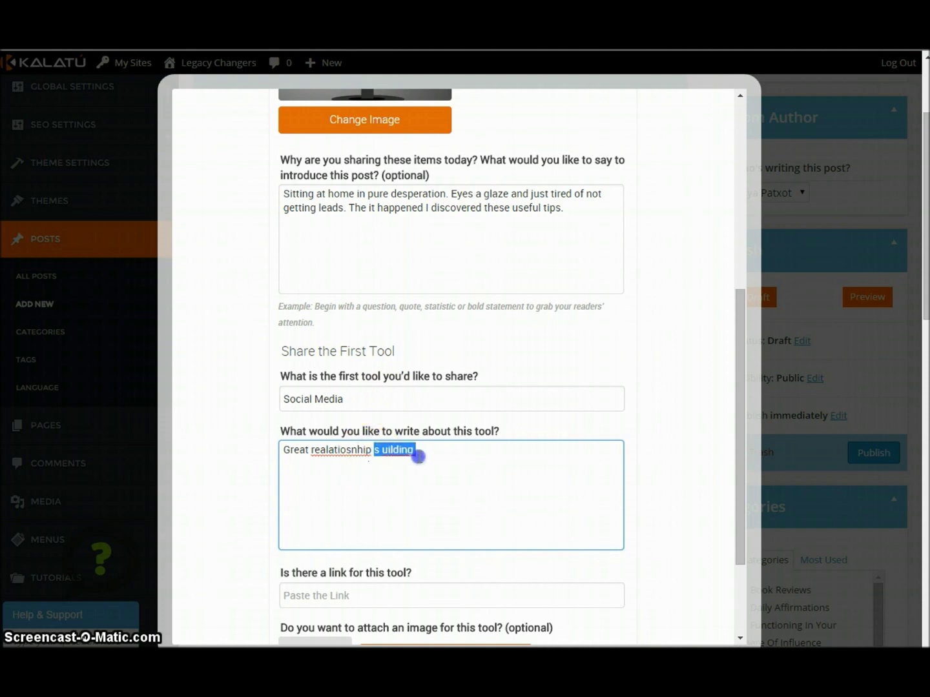
key("BackSpace")
type("s")
scroll(412, 446, "down", 2)
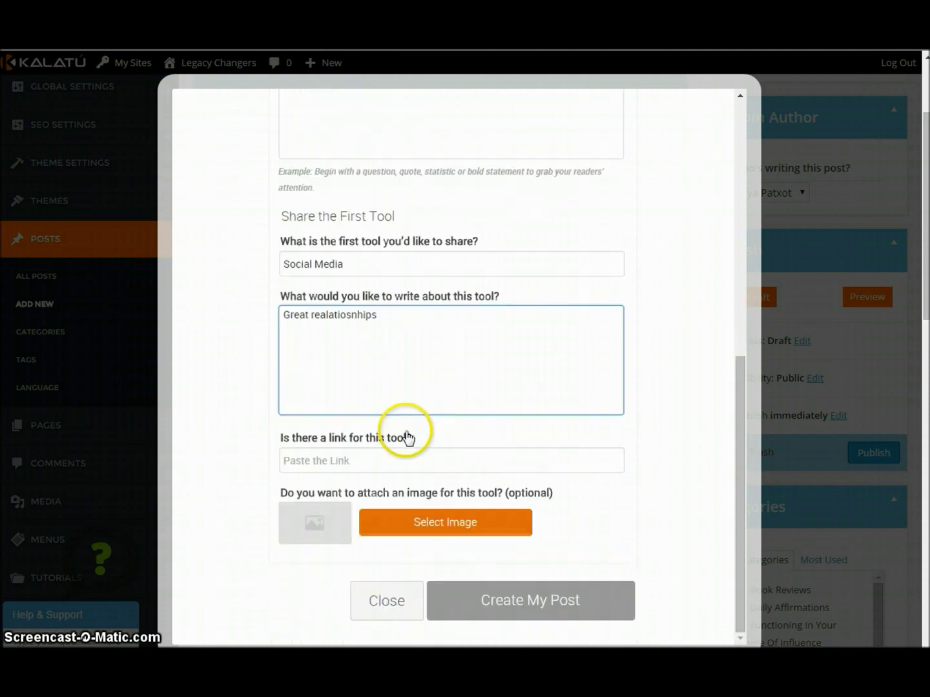
left_click(361, 464)
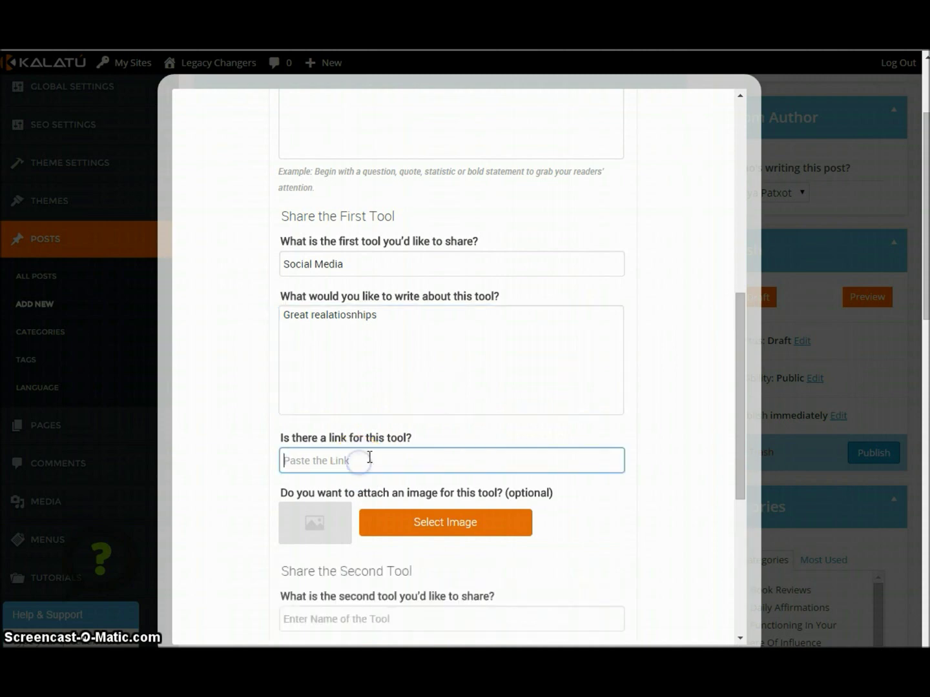
scroll(359, 461, "down", 2)
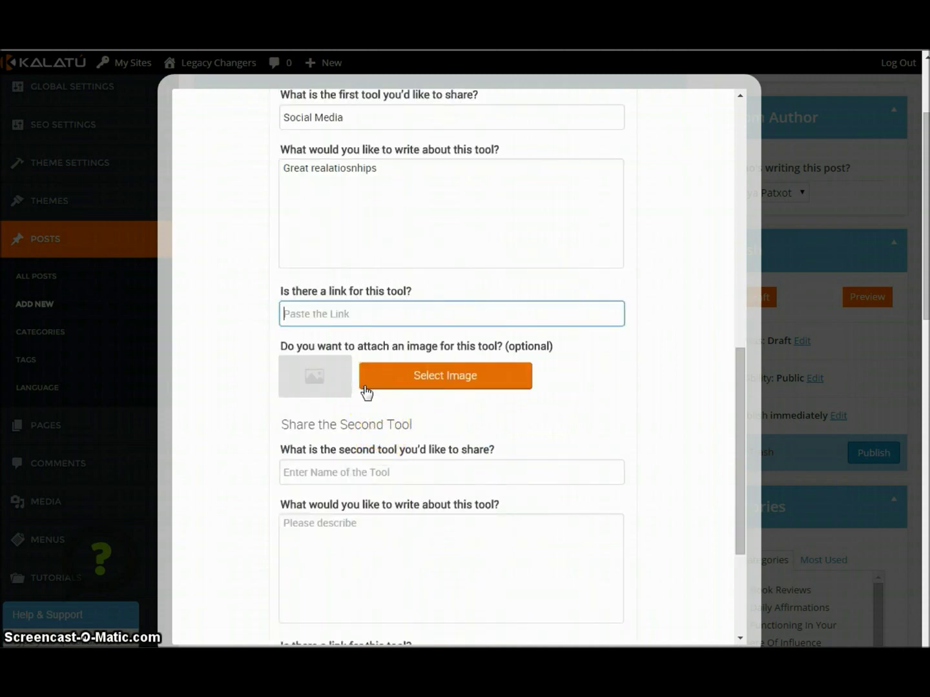
left_click_drag(366, 392, 354, 337)
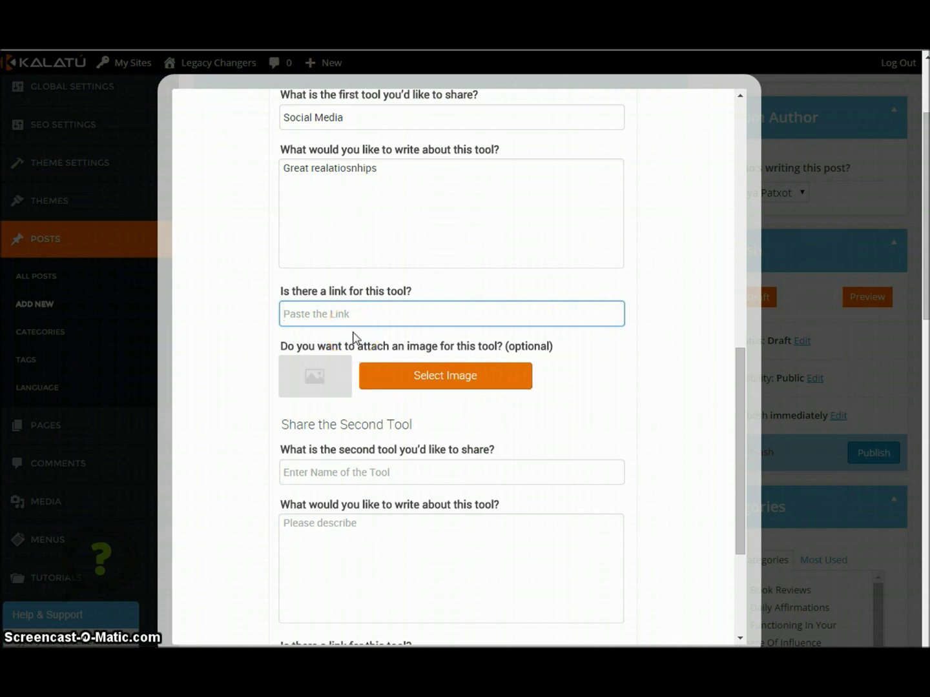
left_click(361, 336)
scroll(348, 310, "down", 2)
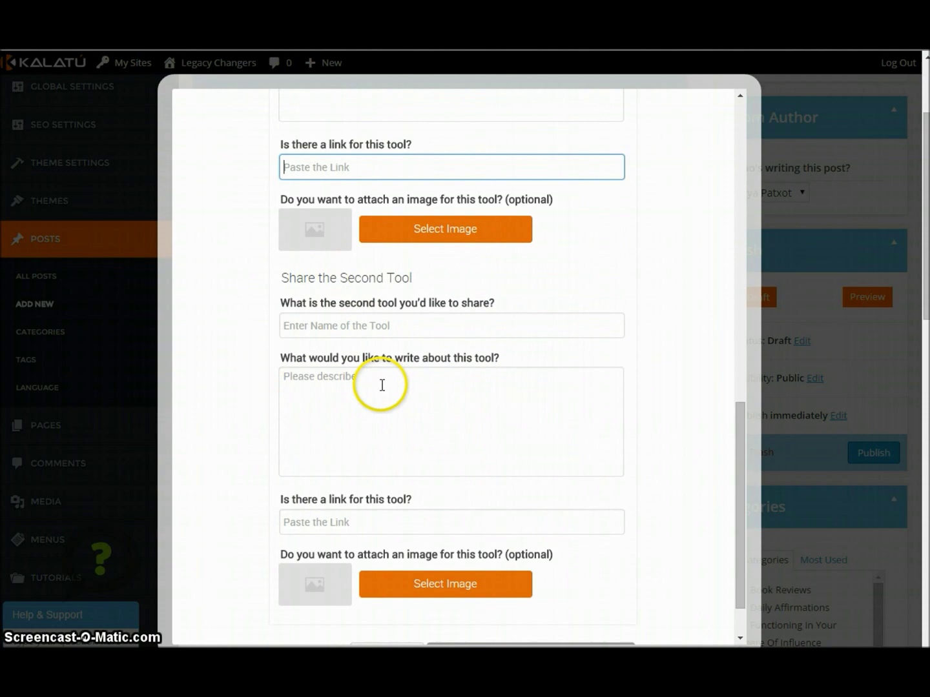
scroll(381, 380, "down", 5)
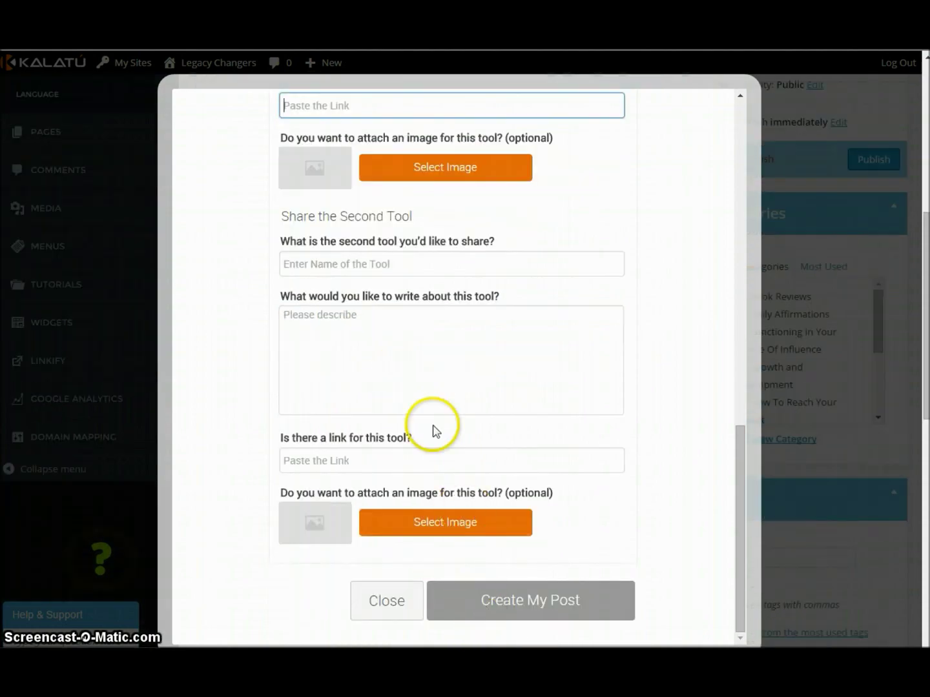
scroll(345, 307, "up", 5)
scroll(366, 380, "down", 1)
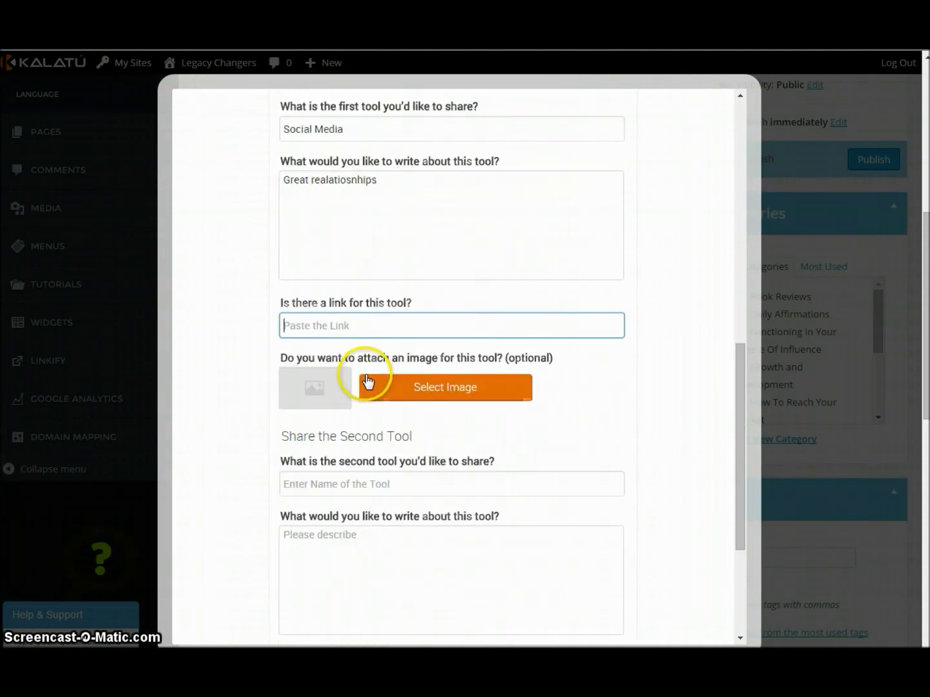
scroll(355, 381, "down", 4)
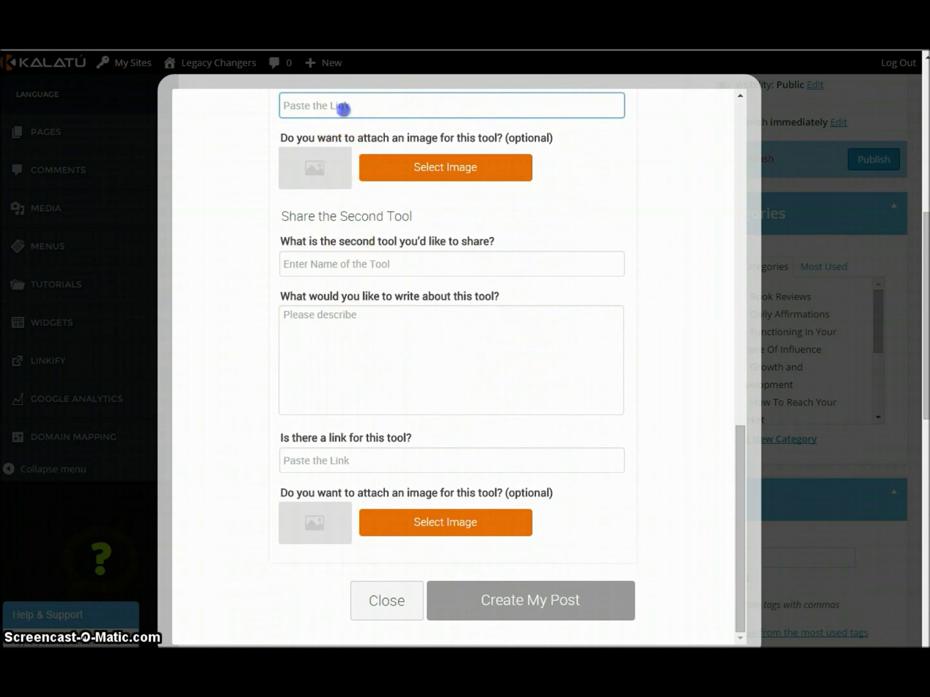
type("www")
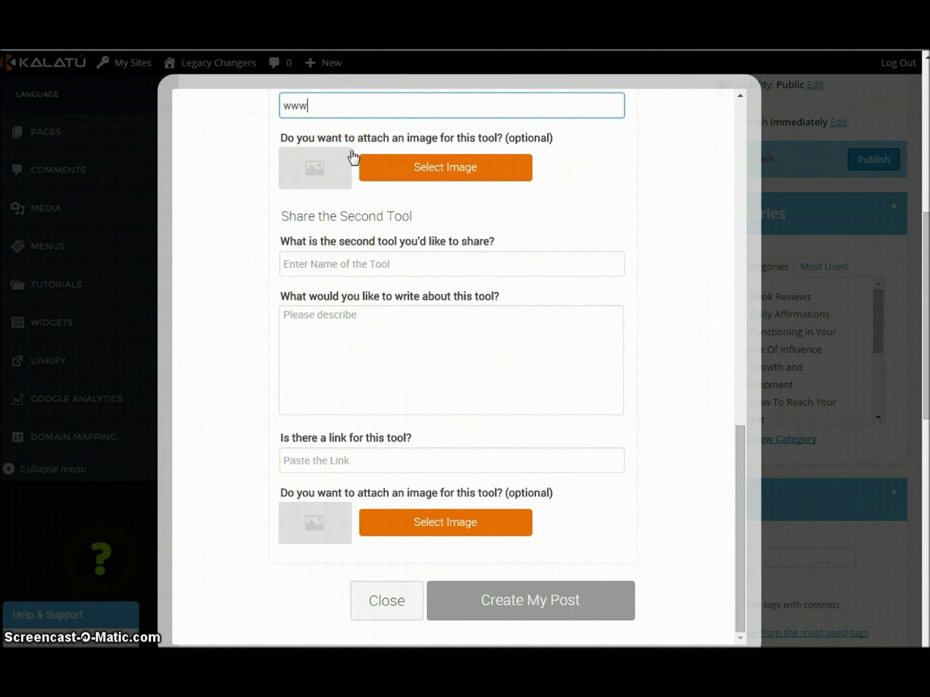
type(".facebook.com")
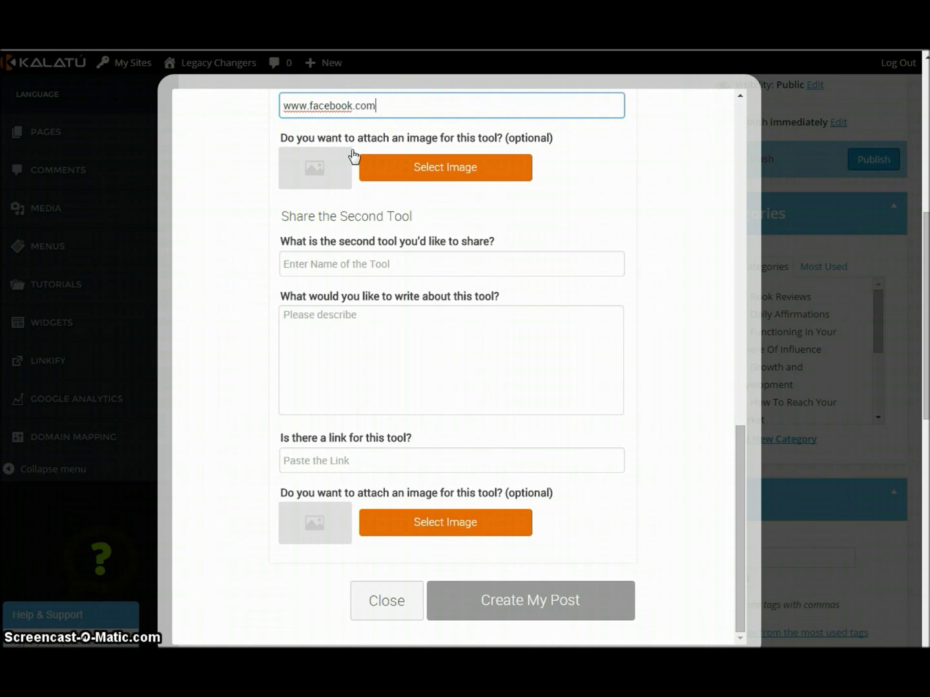
Name the second tool "Twitter" and describe it with "Love it"
left_click(331, 265)
type("T")
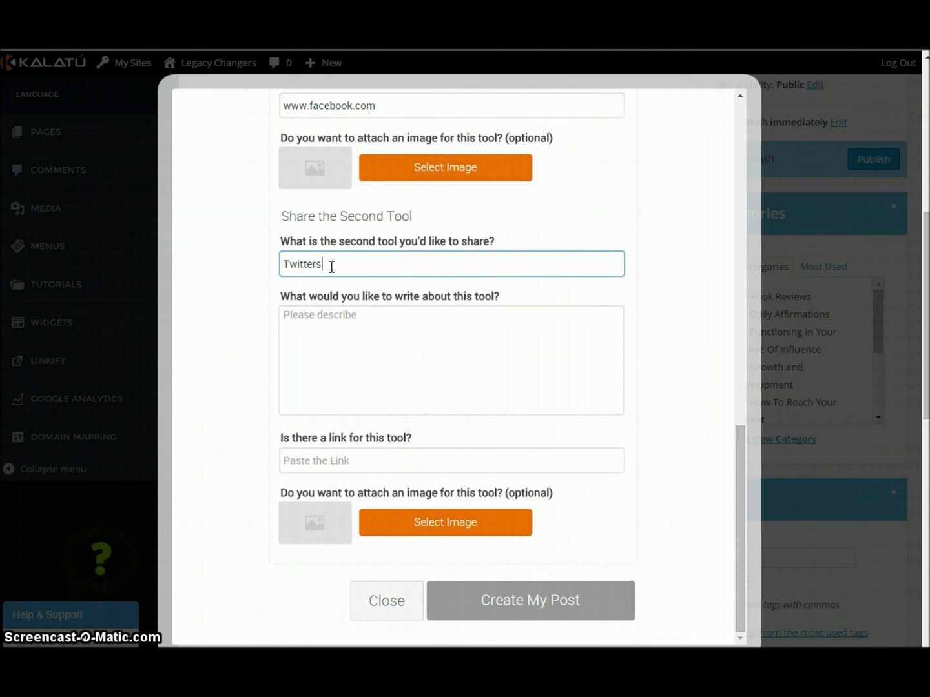
type("witter")
left_click(348, 322)
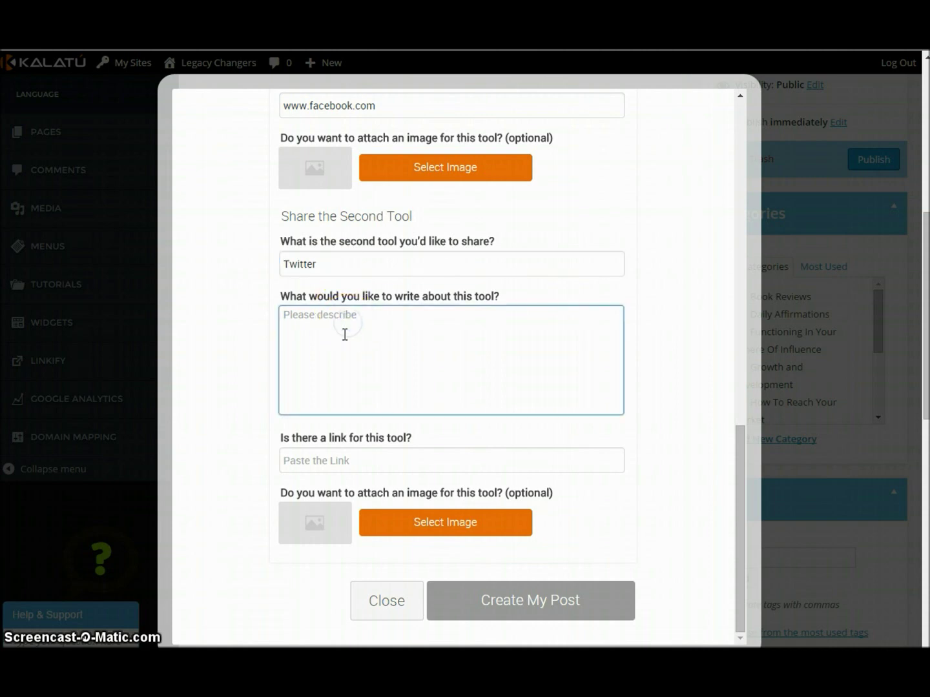
type("Love it")
left_click(348, 464)
Select "Use The Internet To Your Advantage" as the post's call to action
scroll(352, 465, "down", 6)
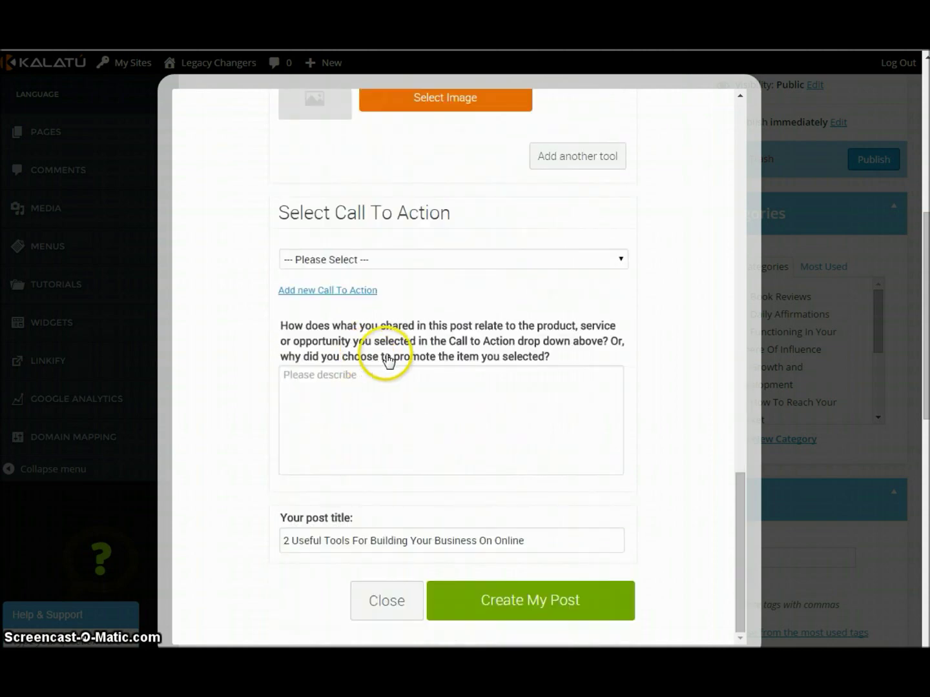
scroll(410, 365, "up", 3)
scroll(436, 403, "down", 1)
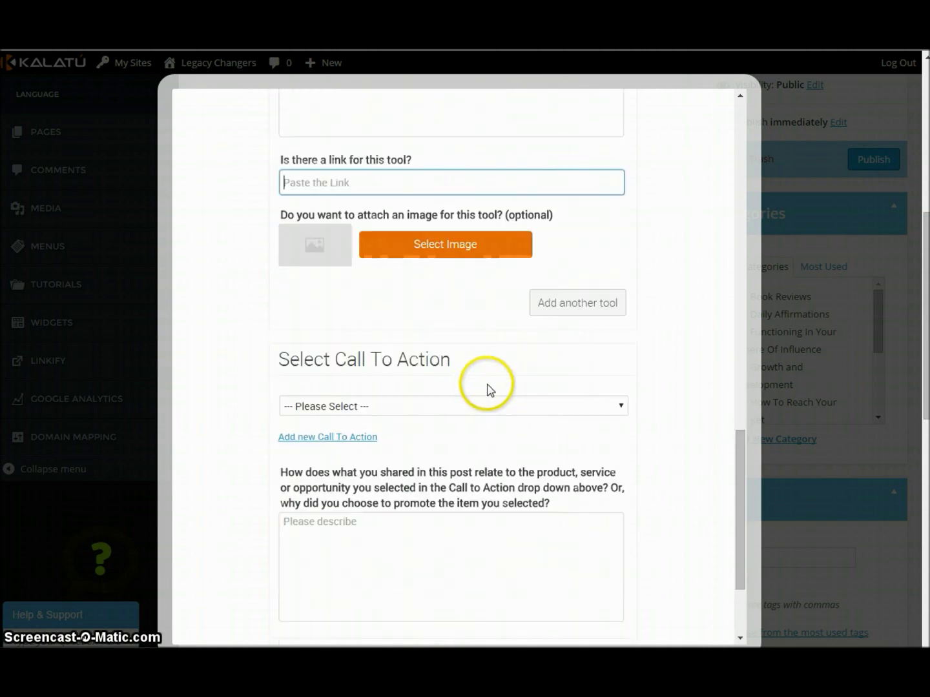
left_click(436, 404)
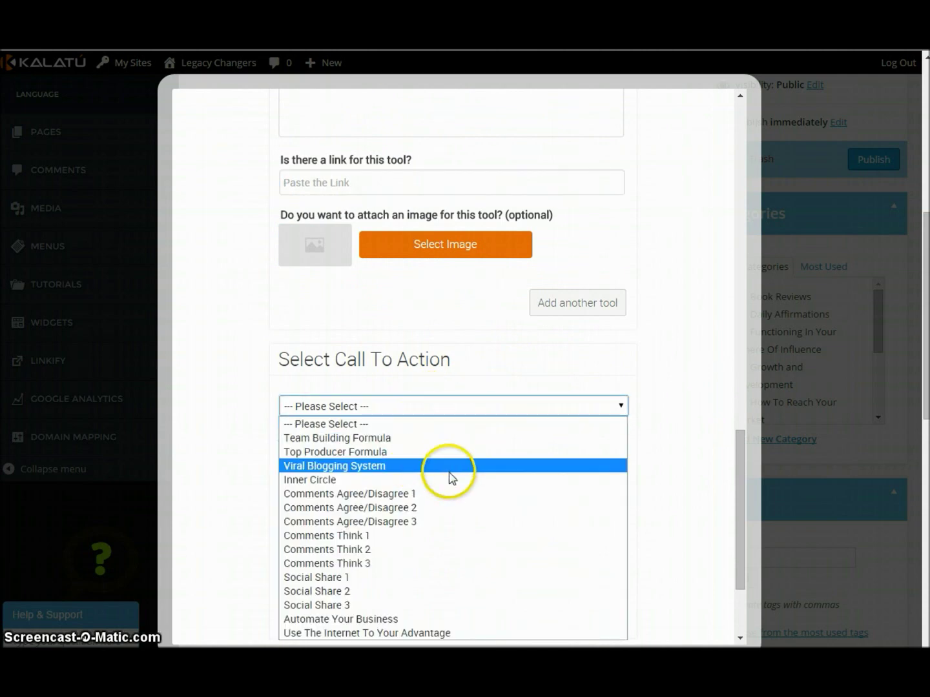
left_click(380, 634)
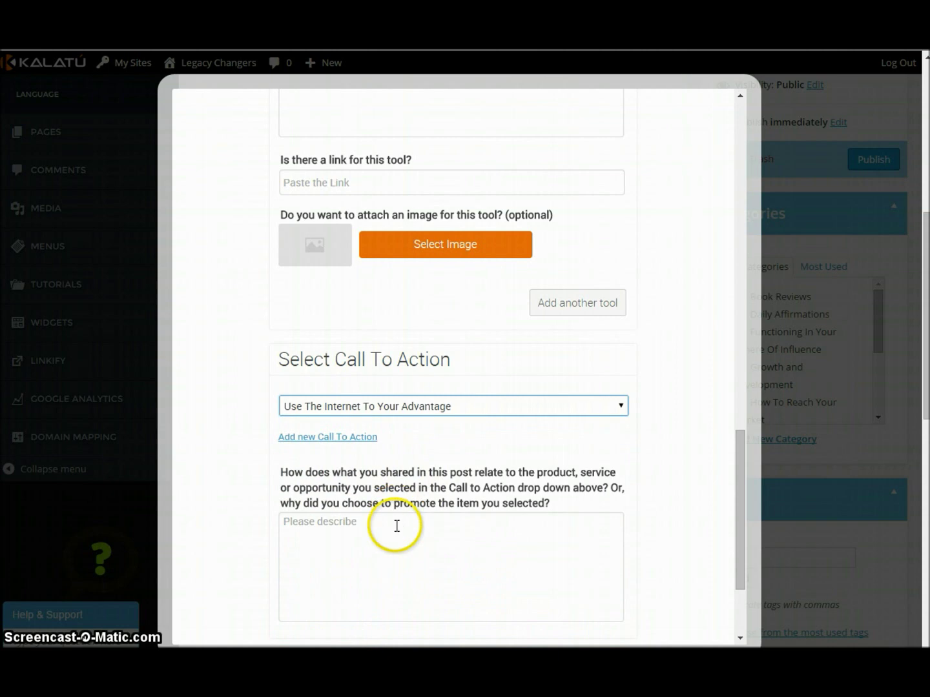
Write "Let me help you" as the explanation of how the post relates to the call to action
scroll(395, 523, "down", 2)
left_click(346, 417)
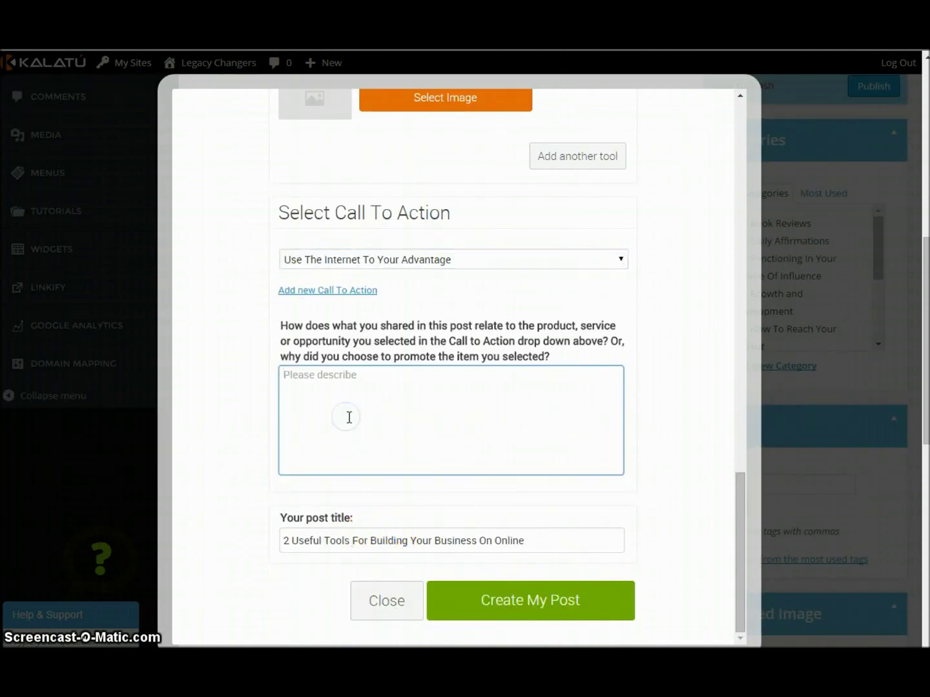
type("Let ")
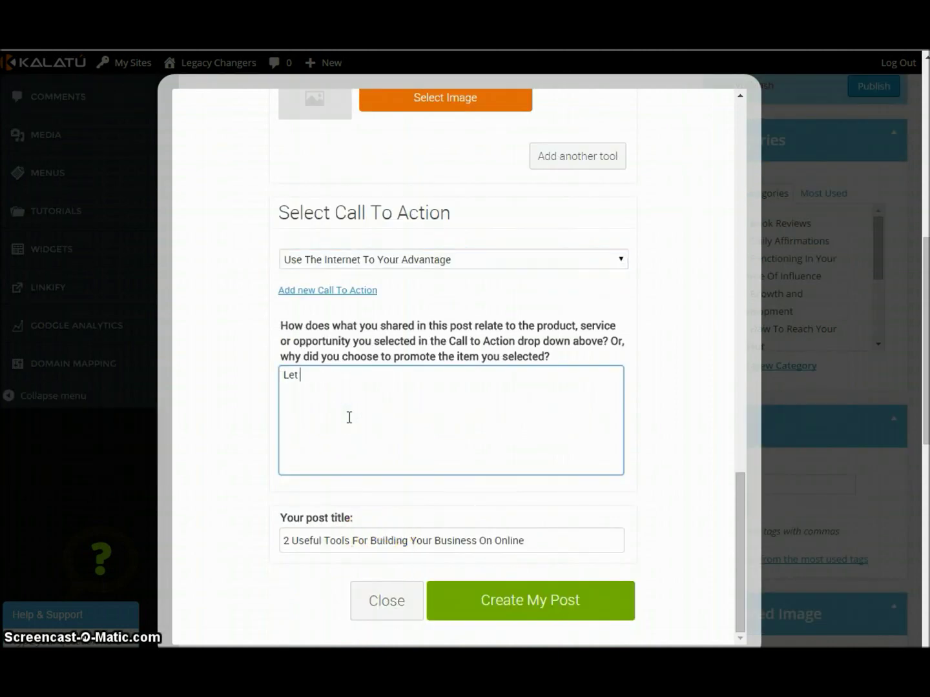
type("me help you")
left_click(352, 416)
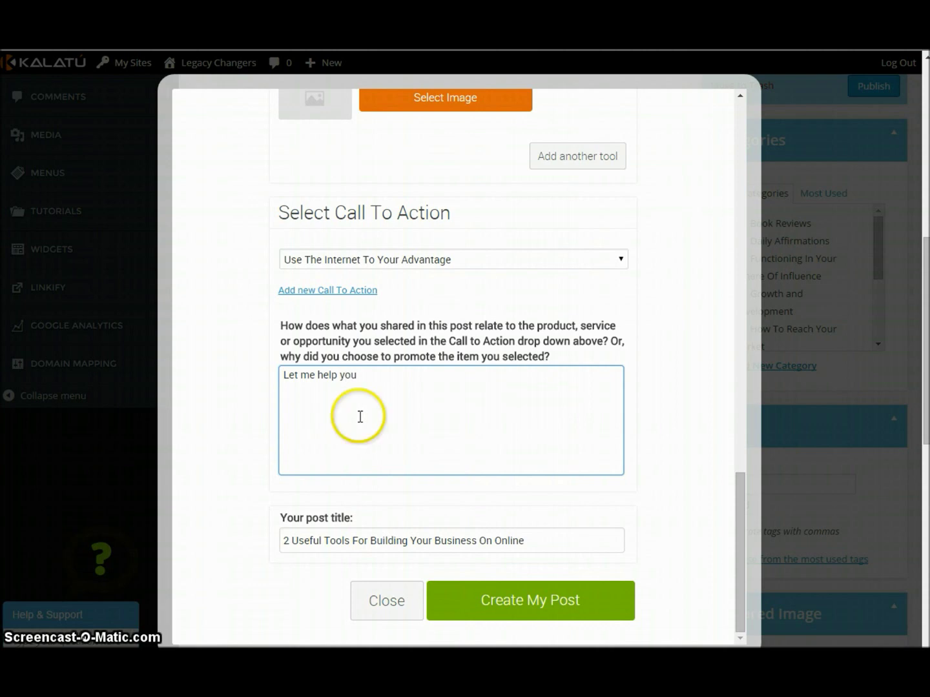
Create the post from the completed template and review the generated text, call to action and excerpt
scroll(405, 458, "down", 2)
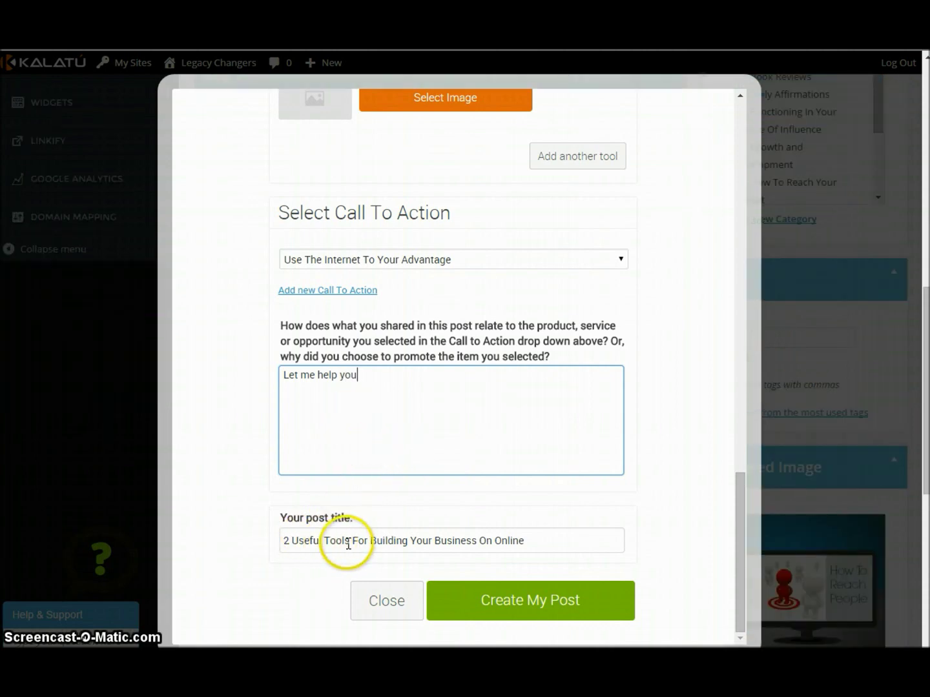
left_click(523, 599)
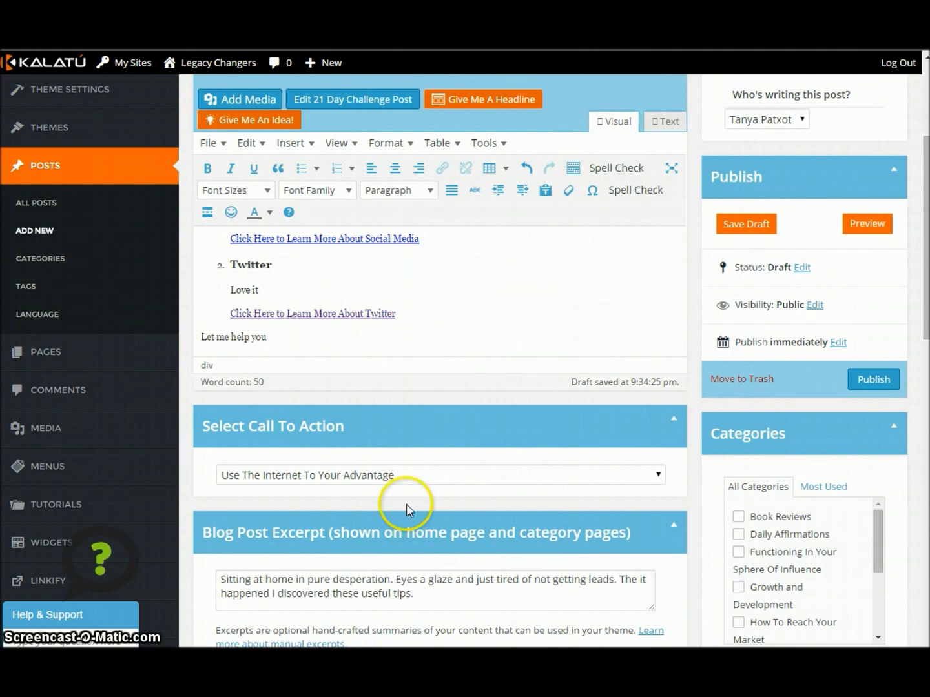
scroll(415, 490, "up", 2)
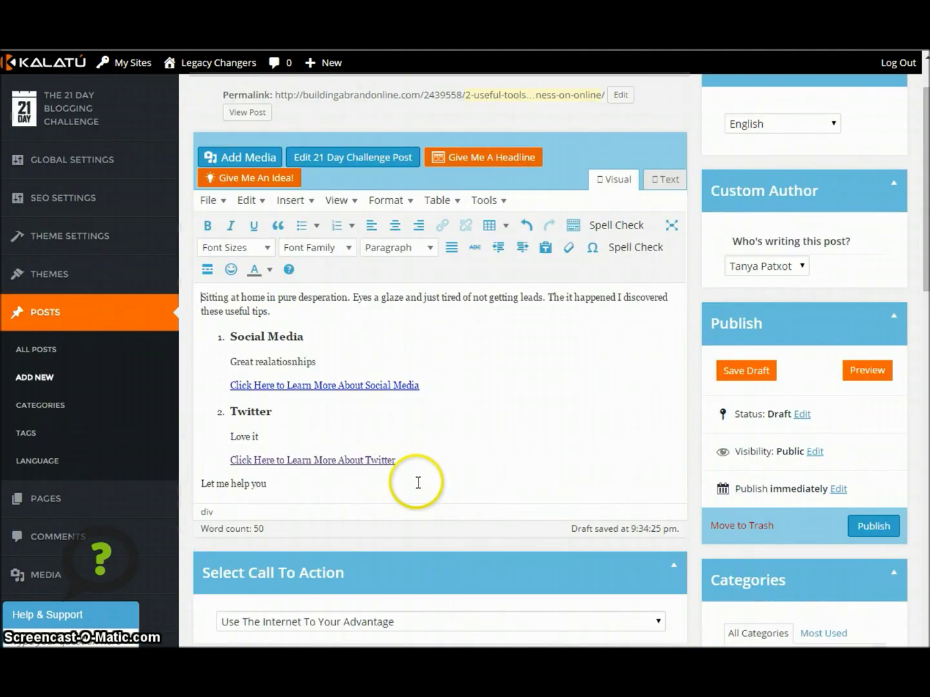
scroll(416, 481, "down", 4)
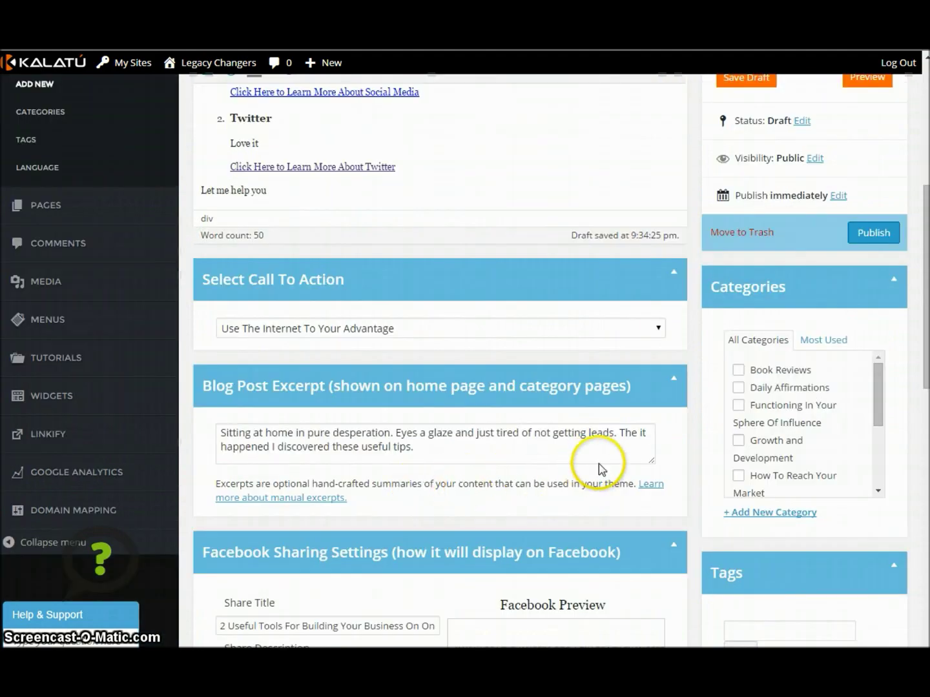
scroll(599, 466, "up", 3)
scroll(676, 603, "down", 3)
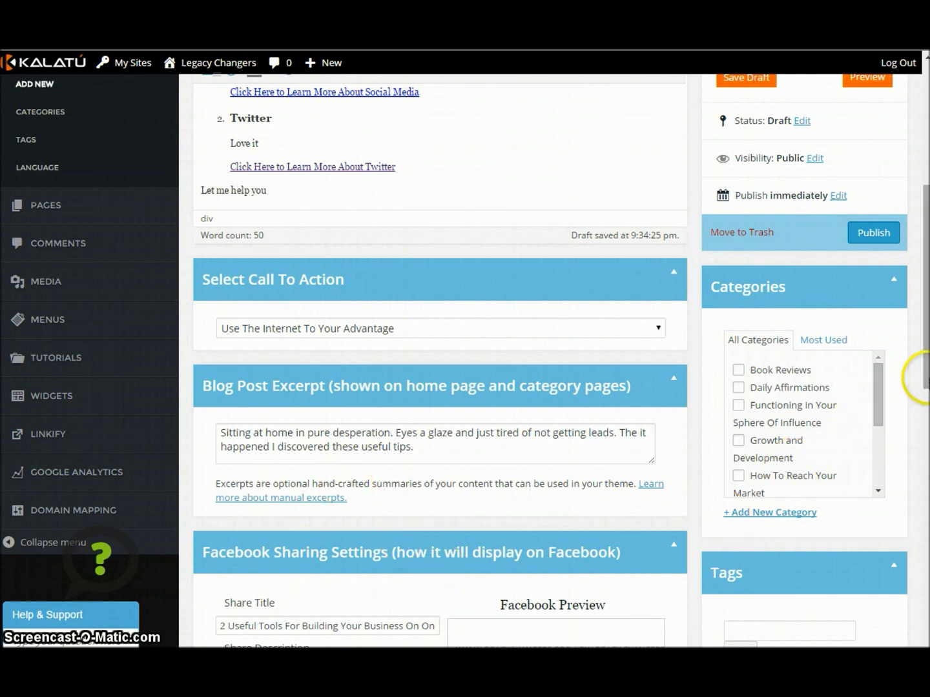
Assign the post to the "Tools For Business And Life" category
scroll(914, 396, "down", 1)
left_click(880, 331)
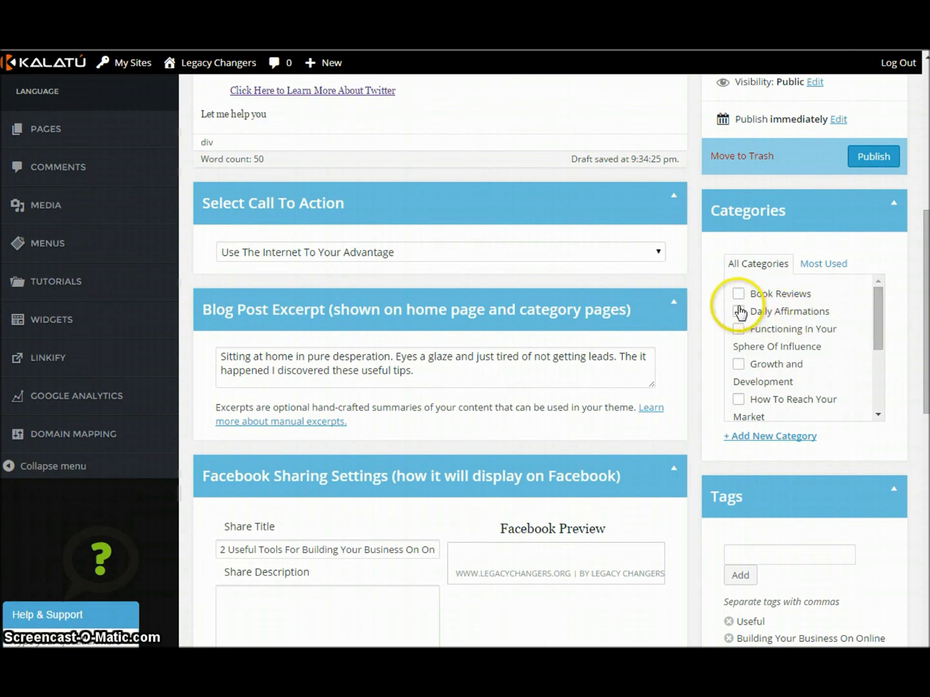
left_click_drag(876, 320, 887, 390)
left_click(740, 370)
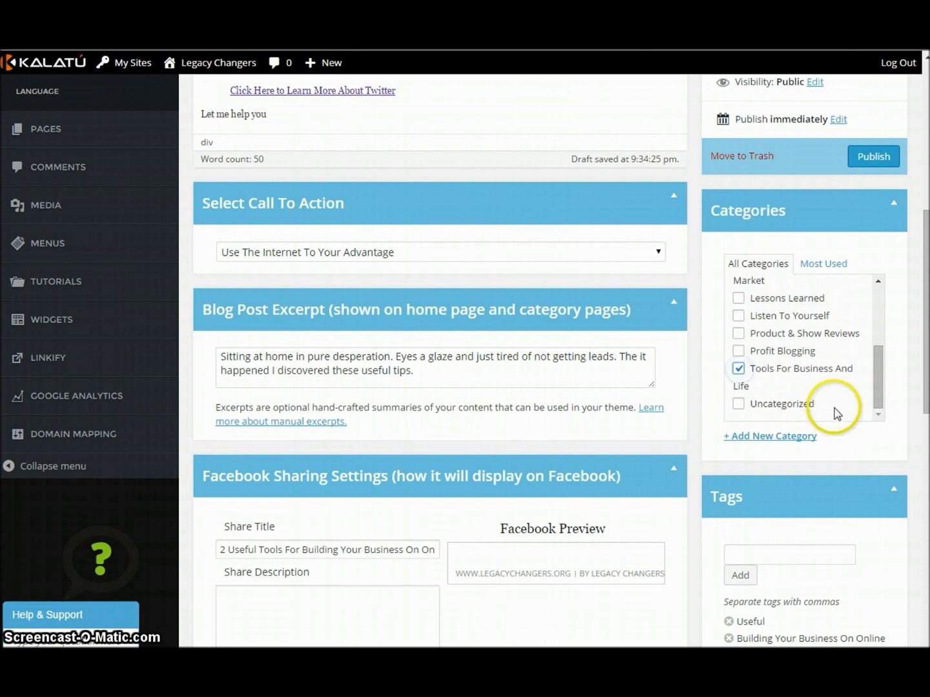
Review the post's tags, featured image, discussion options and Facebook sharing settings
scroll(891, 451, "down", 3)
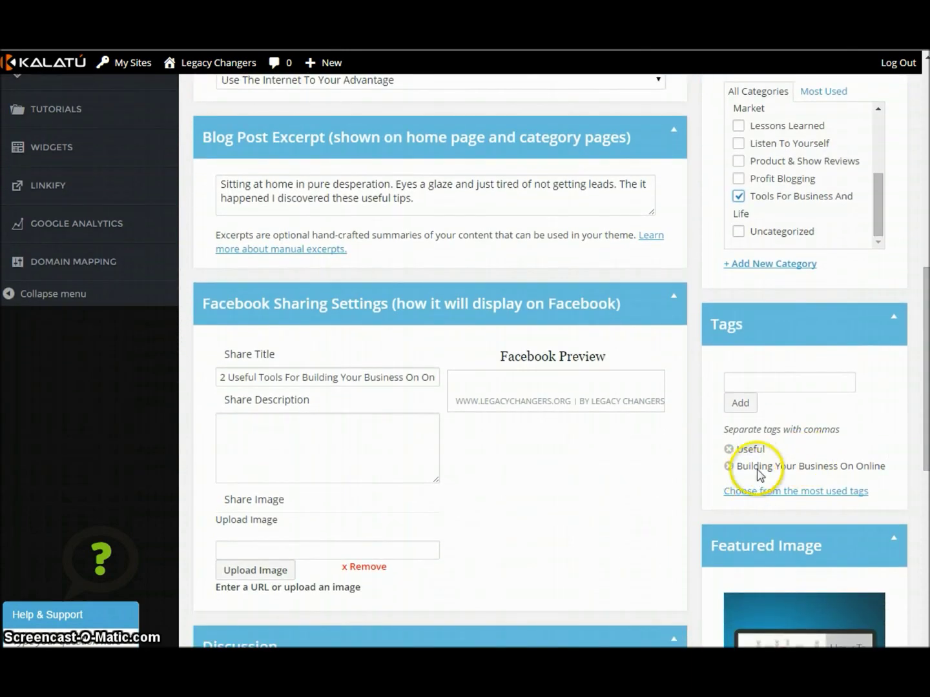
left_click_drag(926, 428, 926, 520)
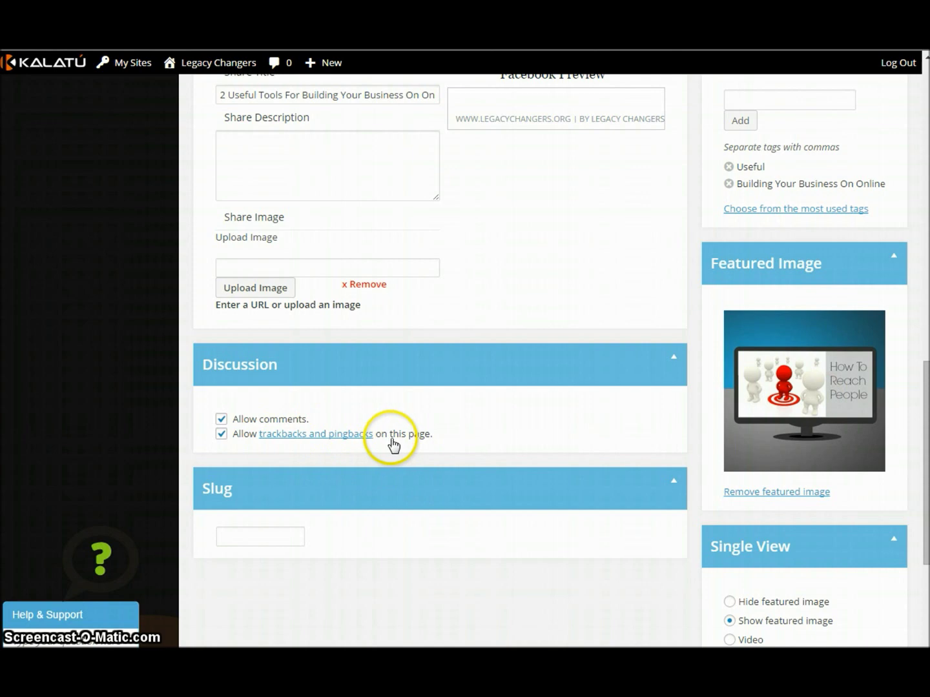
scroll(391, 446, "up", 3)
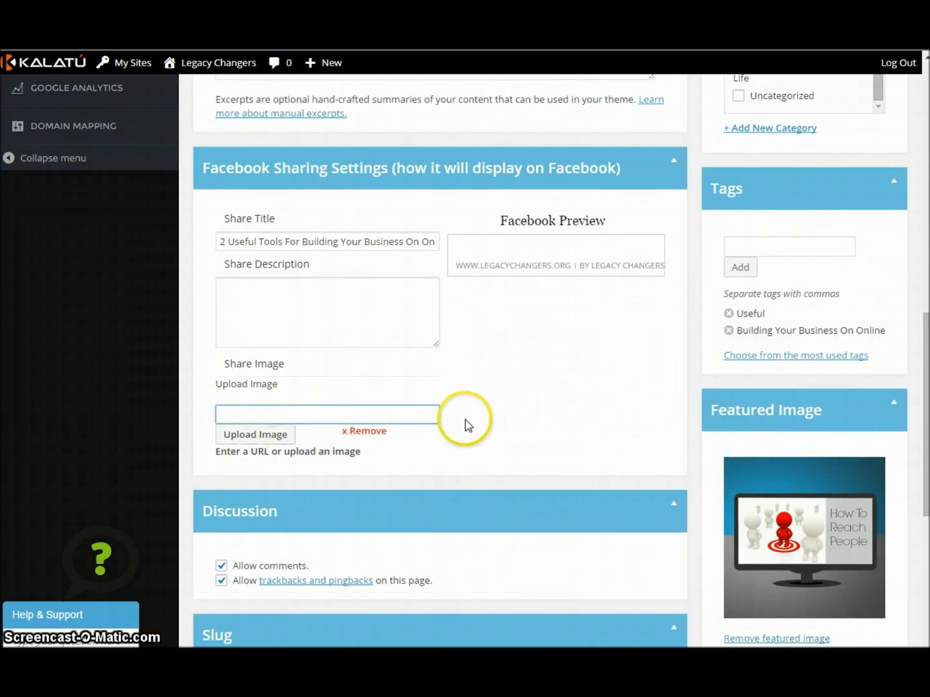
Copy the post's opening paragraph, starting "Sitting at home in pure desperation", into the Facebook share description
left_click(368, 305)
scroll(379, 357, "up", 15)
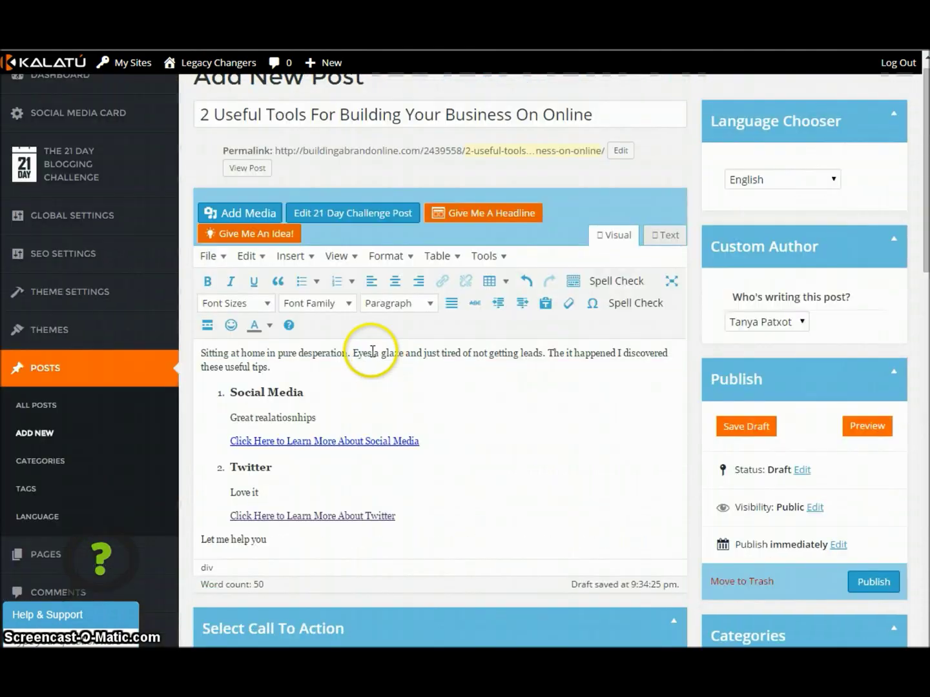
left_click_drag(272, 387, 203, 370)
key("ctrl+c")
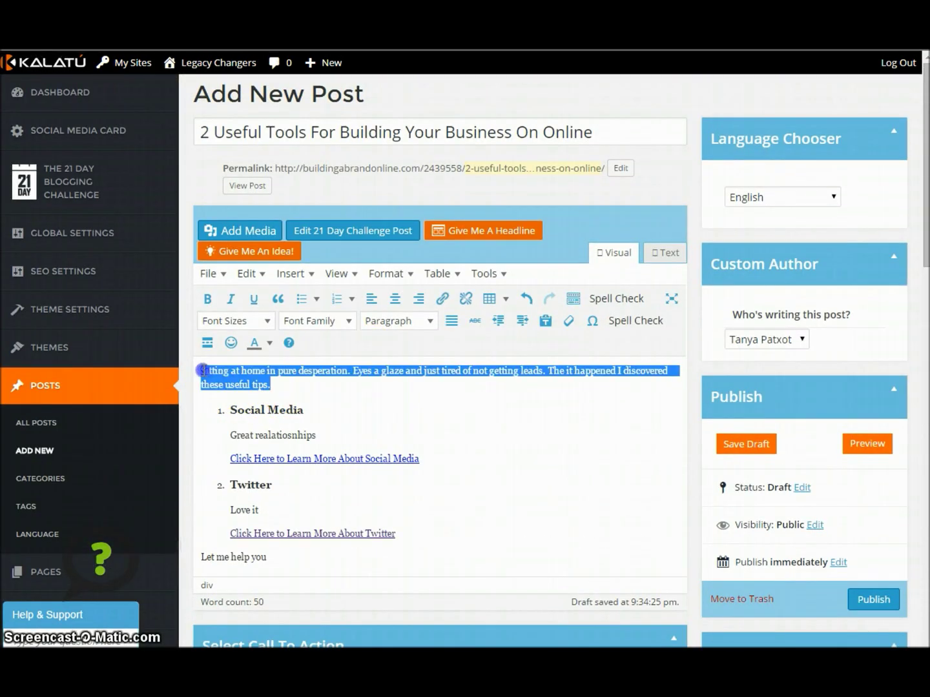
scroll(323, 451, "down", 15)
left_click(313, 341)
key("ctrl+v")
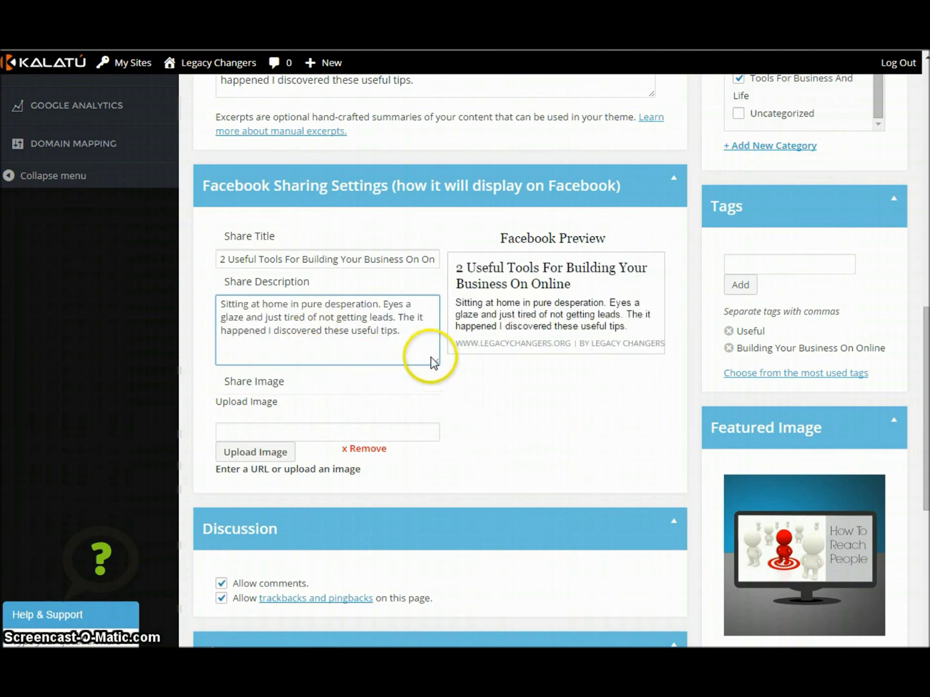
Set the Facebook share image to the "How To Reach People" picture from the media library
left_click(286, 451)
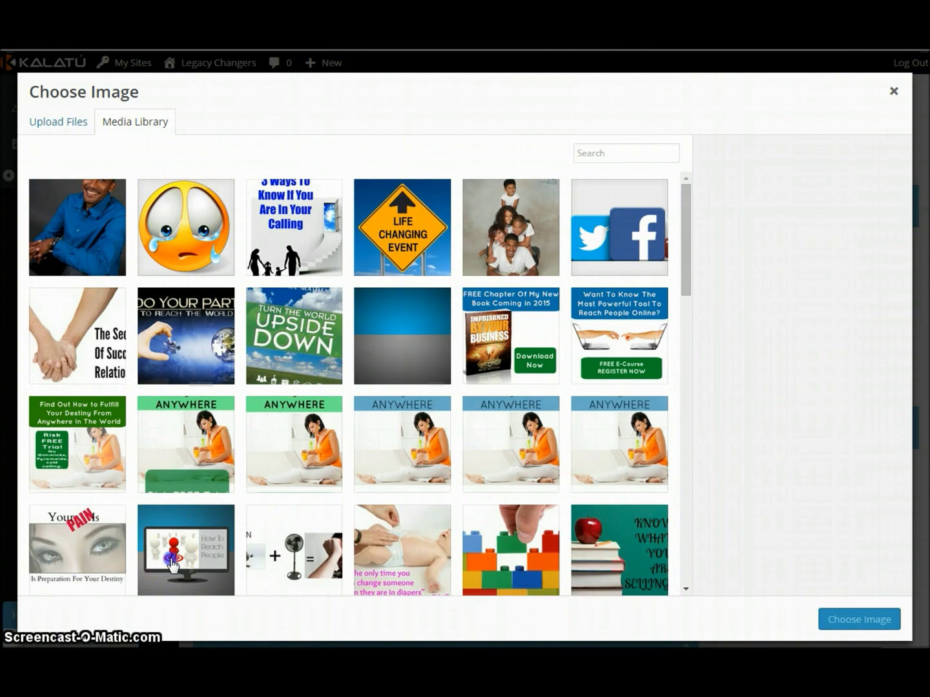
left_click(171, 556)
left_click(854, 621)
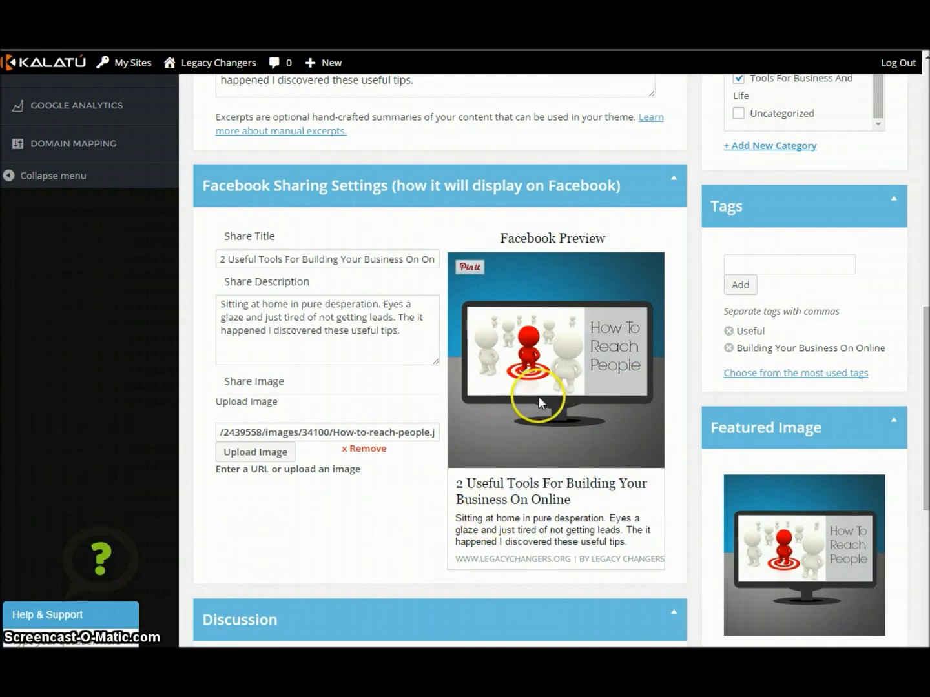
Check the post's excerpt and its selected call to action, "Use The Internet To Your Advantage"
scroll(488, 452, "up", 3)
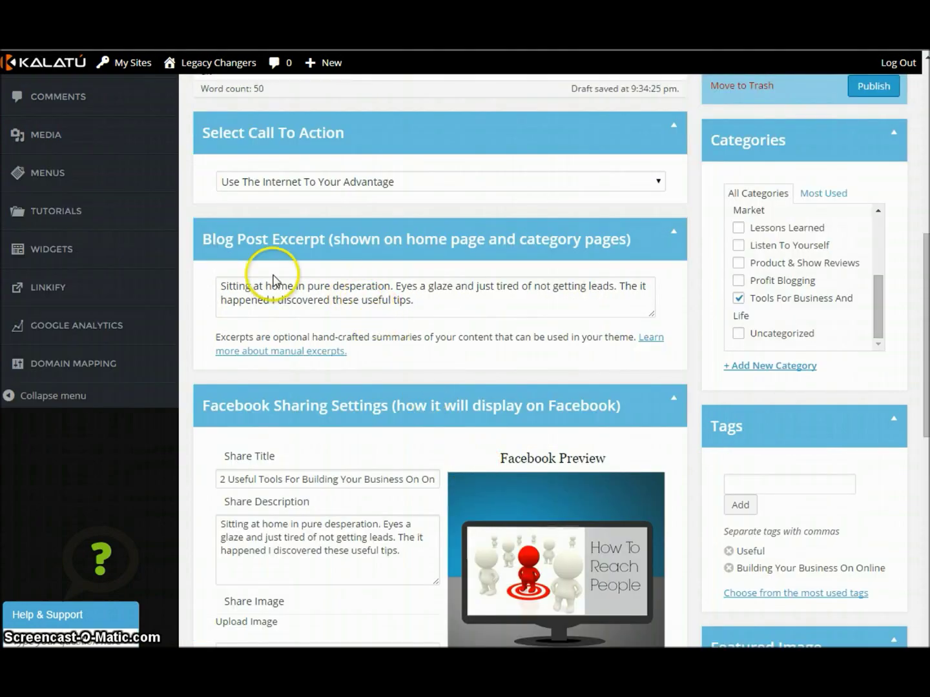
scroll(525, 346, "up", 2)
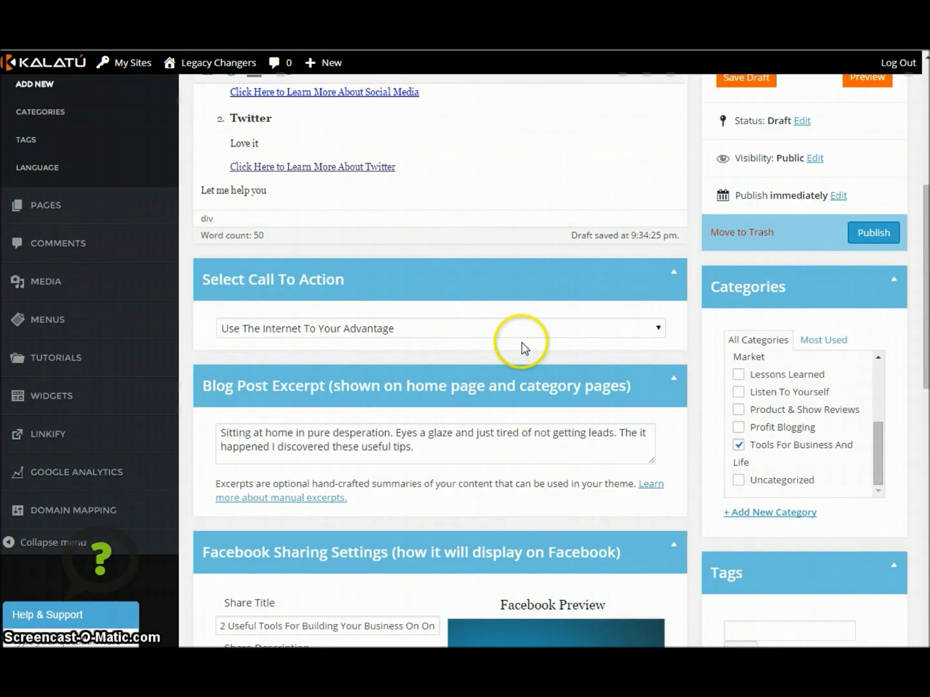
left_click(365, 329)
left_click(365, 329)
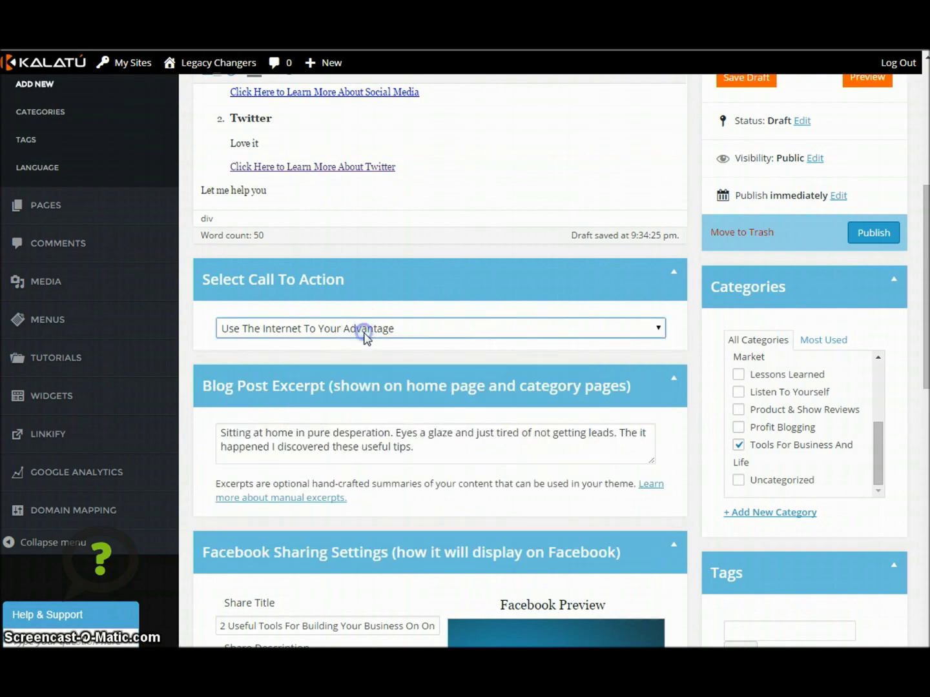
scroll(479, 374, "up", 5)
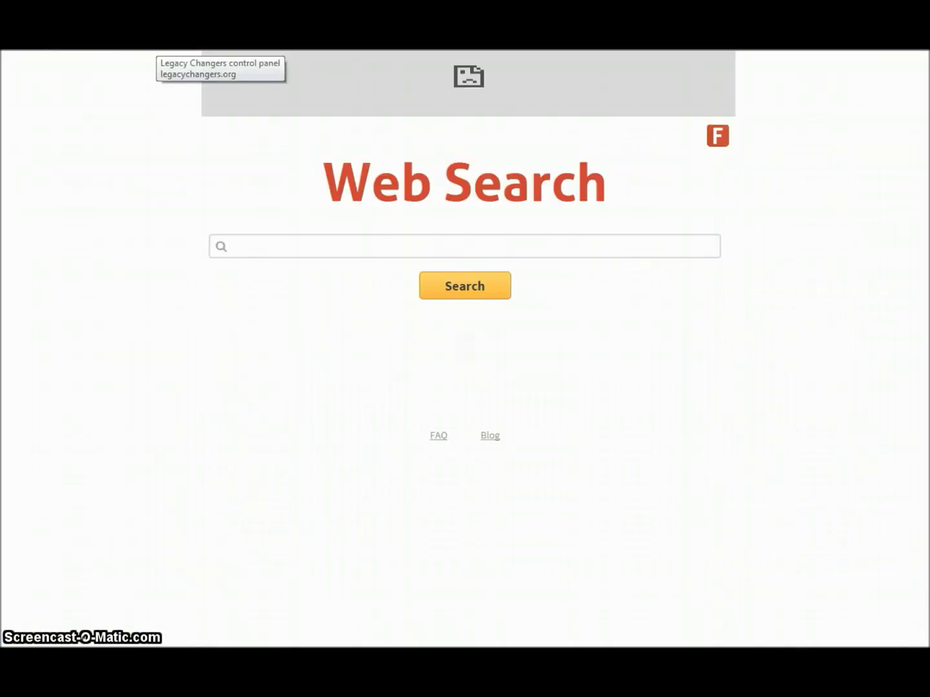
Visit the live Legacy Changers blog and open the "When People Let You Down" post
left_click(216, 246)
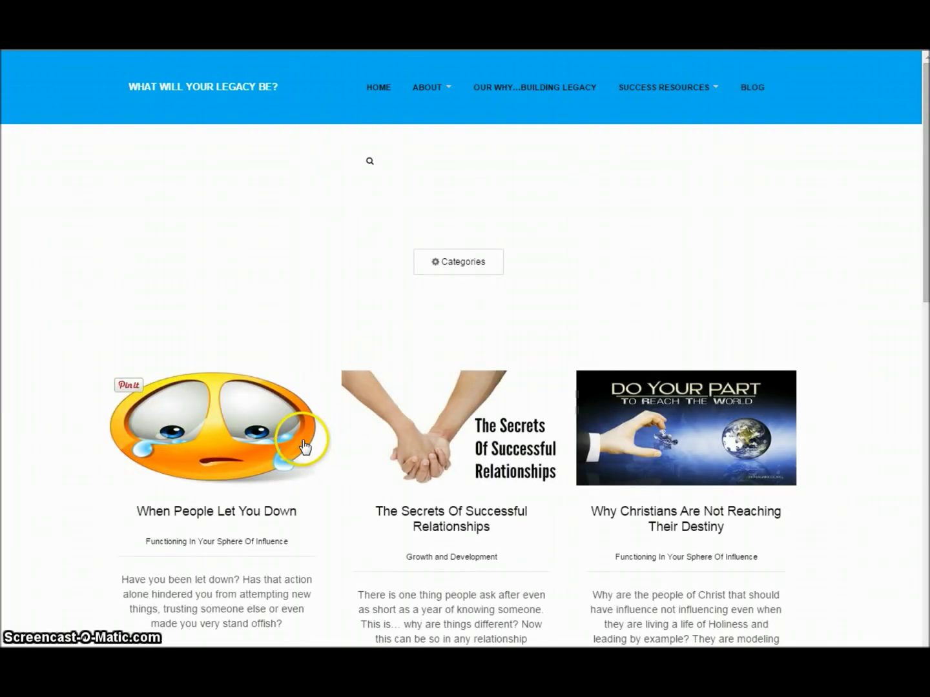
scroll(304, 446, "down", 3)
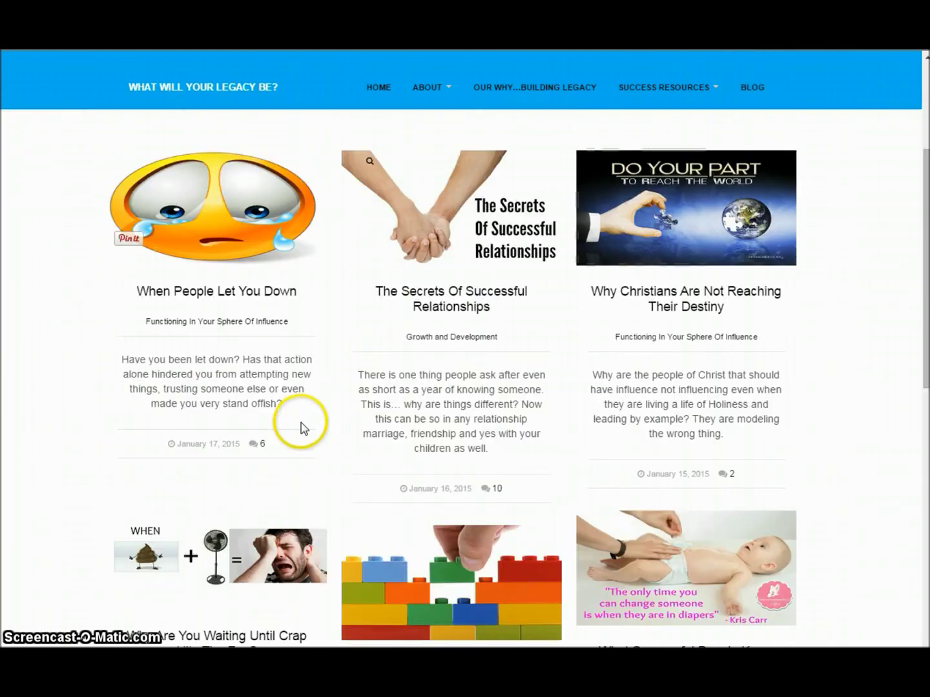
left_click(247, 299)
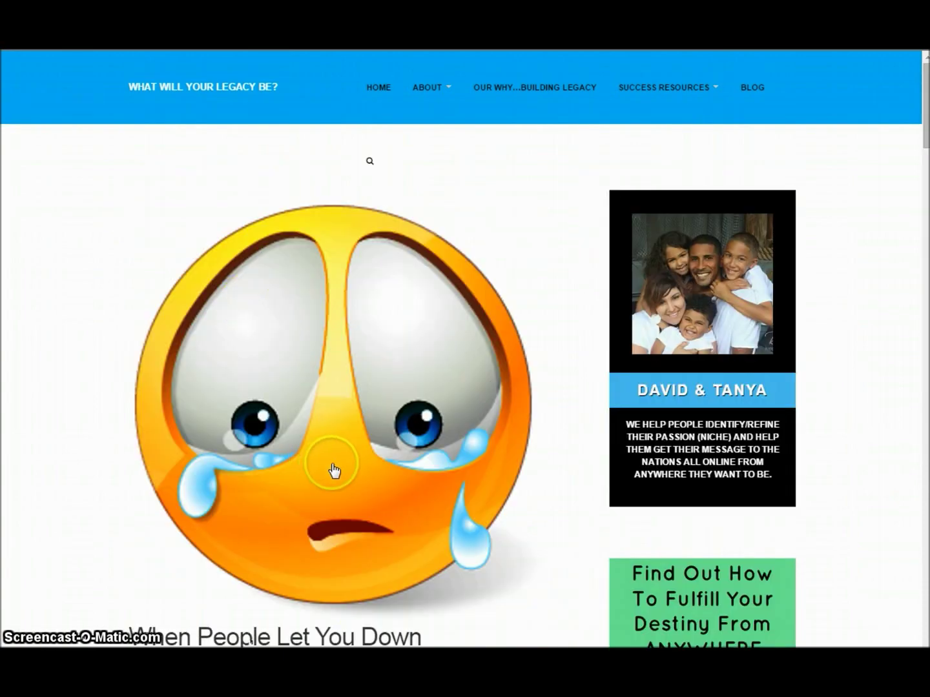
Examine the published post's layout, including its share buttons, embedded video, subscription call to action, comments and footer banner
scroll(333, 469, "down", 3)
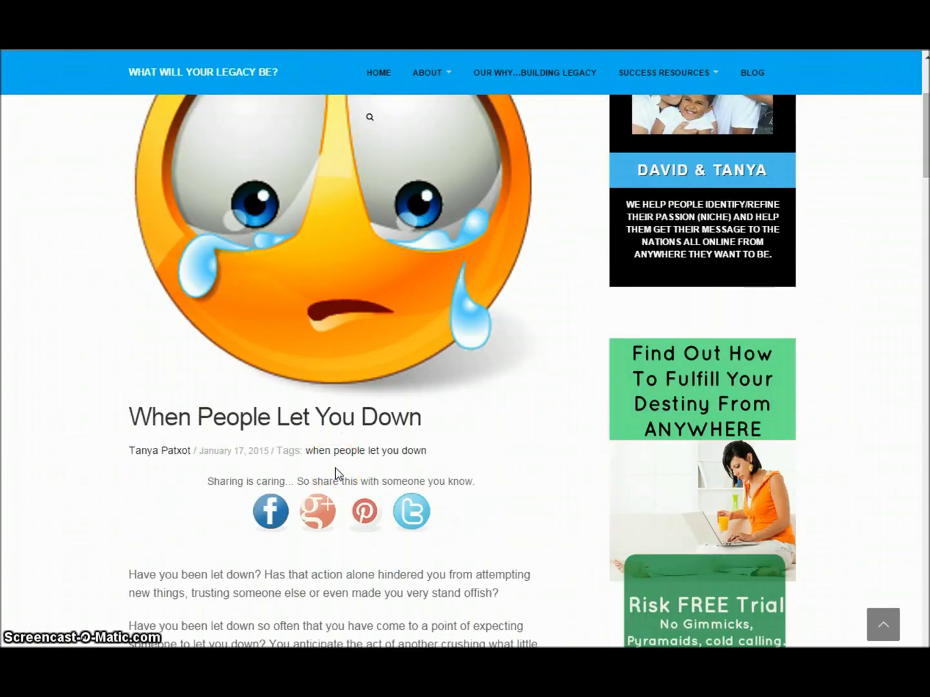
scroll(335, 475, "down", 2)
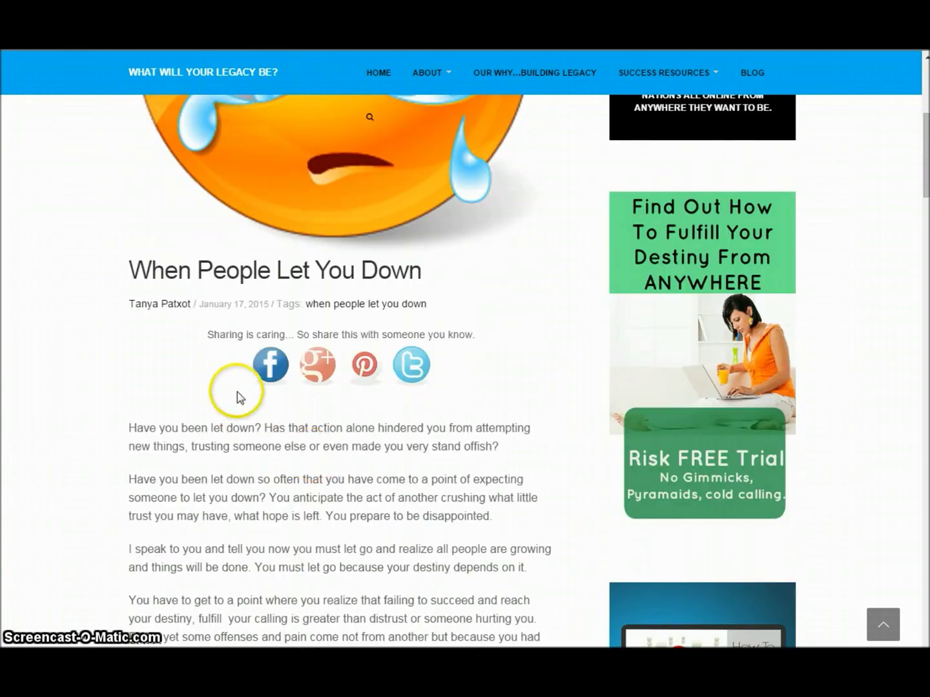
scroll(368, 446, "down", 5)
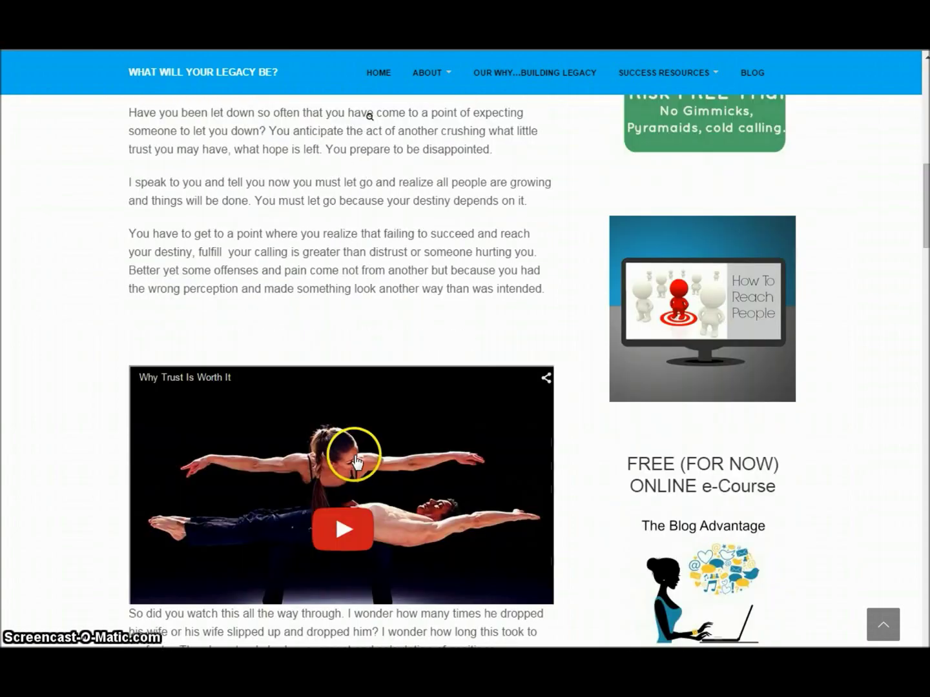
scroll(355, 460, "down", 20)
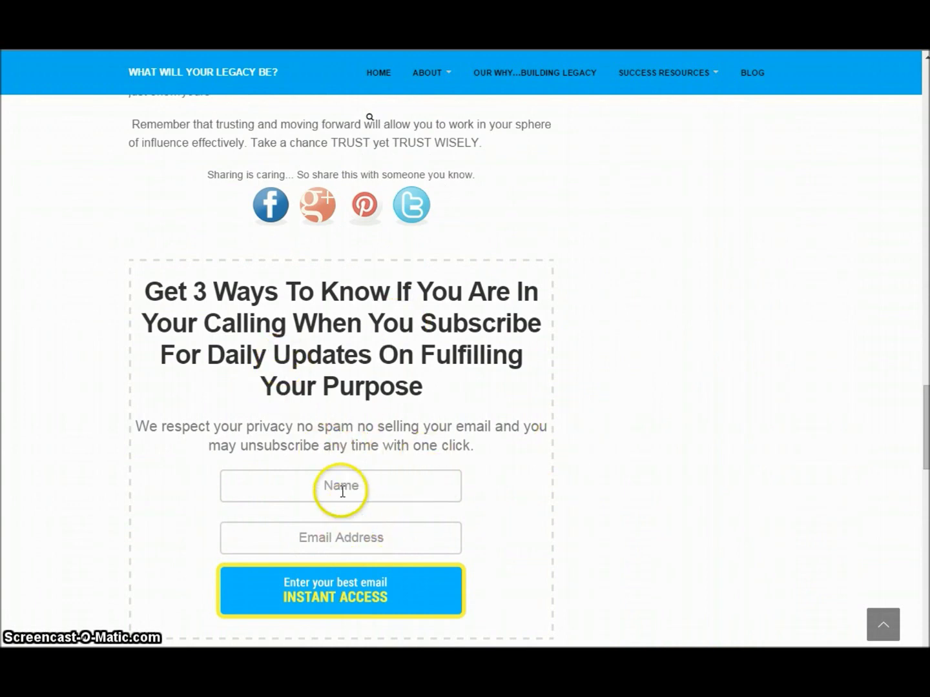
scroll(387, 517, "down", 5)
scroll(381, 514, "down", 8)
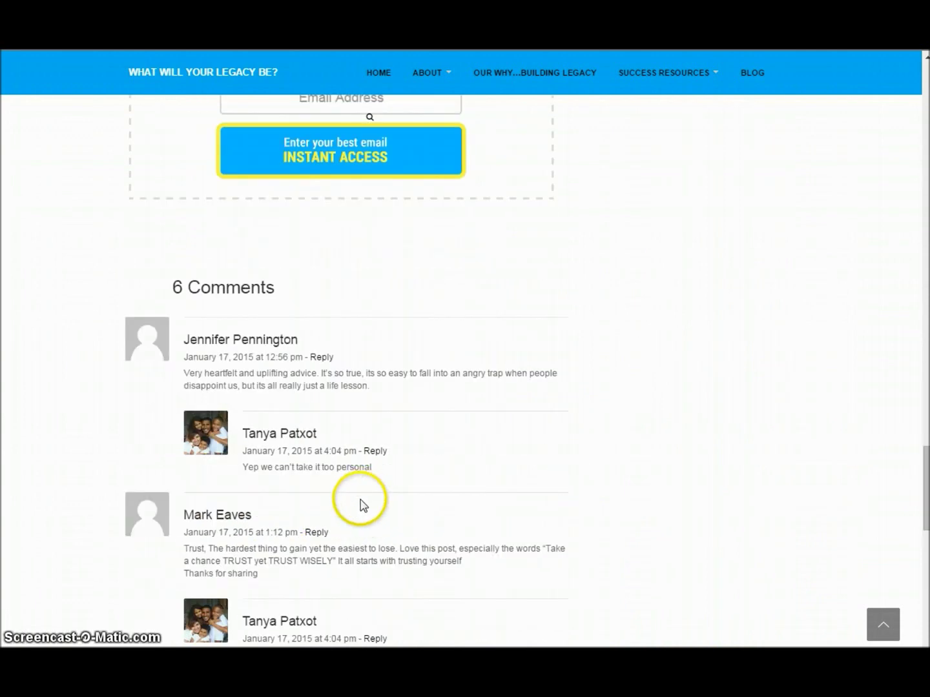
scroll(353, 493, "down", 4)
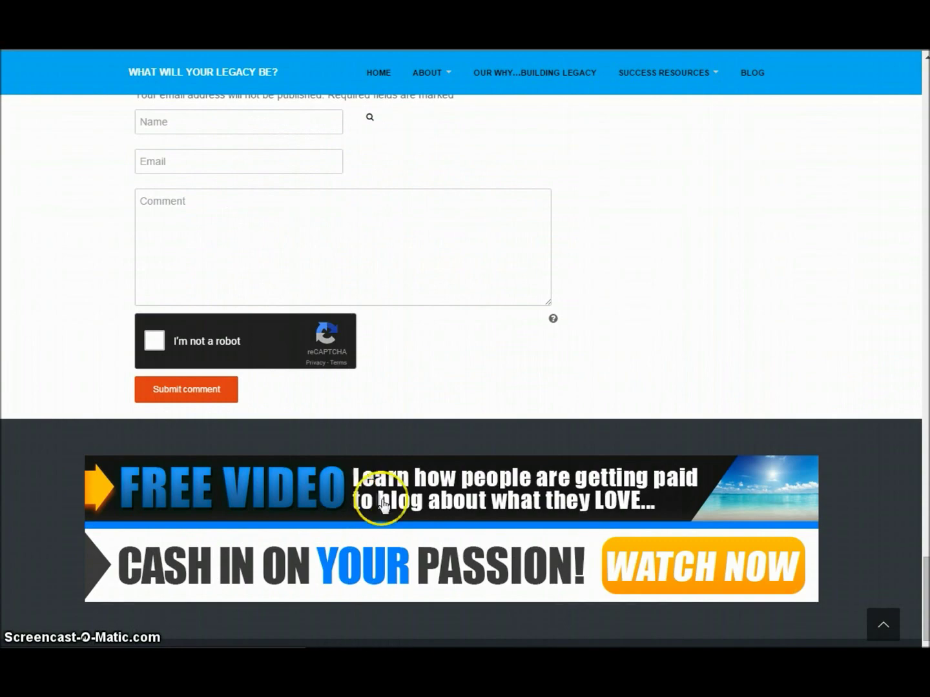
scroll(706, 459, "up", 15)
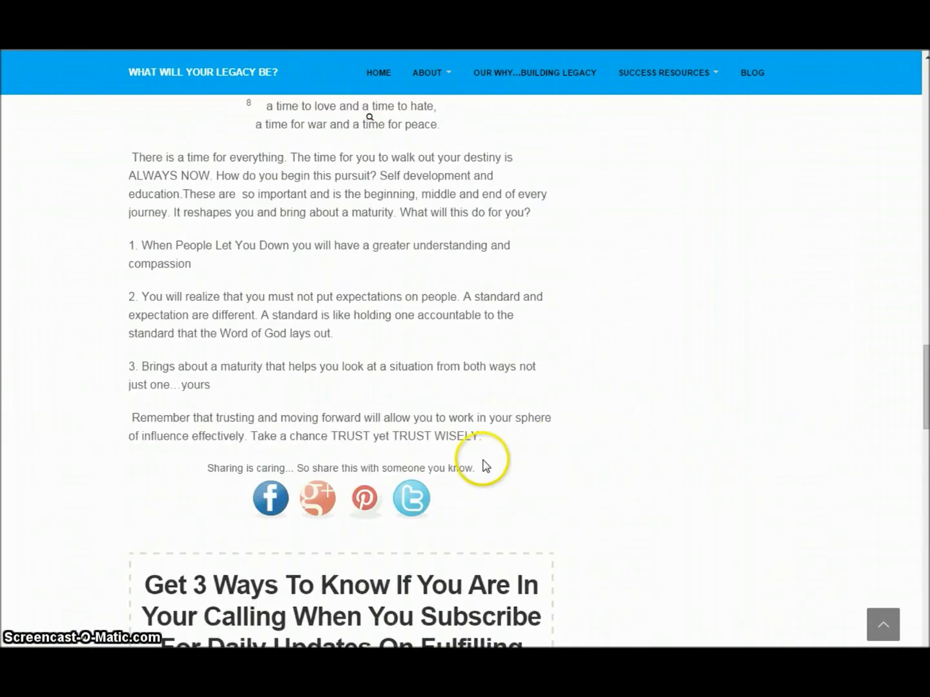
scroll(536, 442, "up", 15)
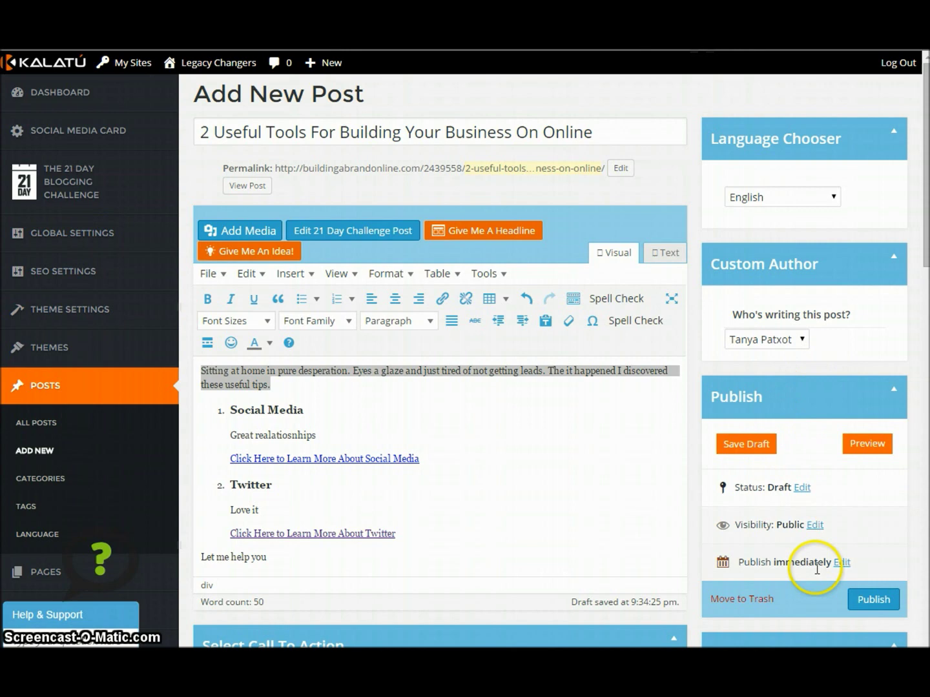
Return to the post editor and view the publish scheduling and visibility options, leaving them without changes
left_click(844, 563)
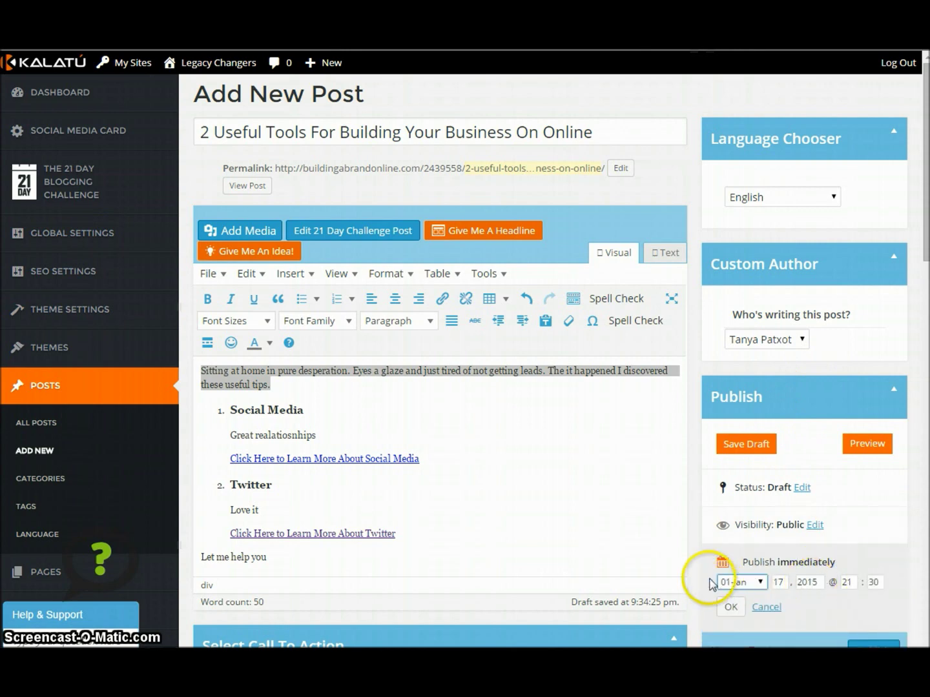
mouse_move(50, 210)
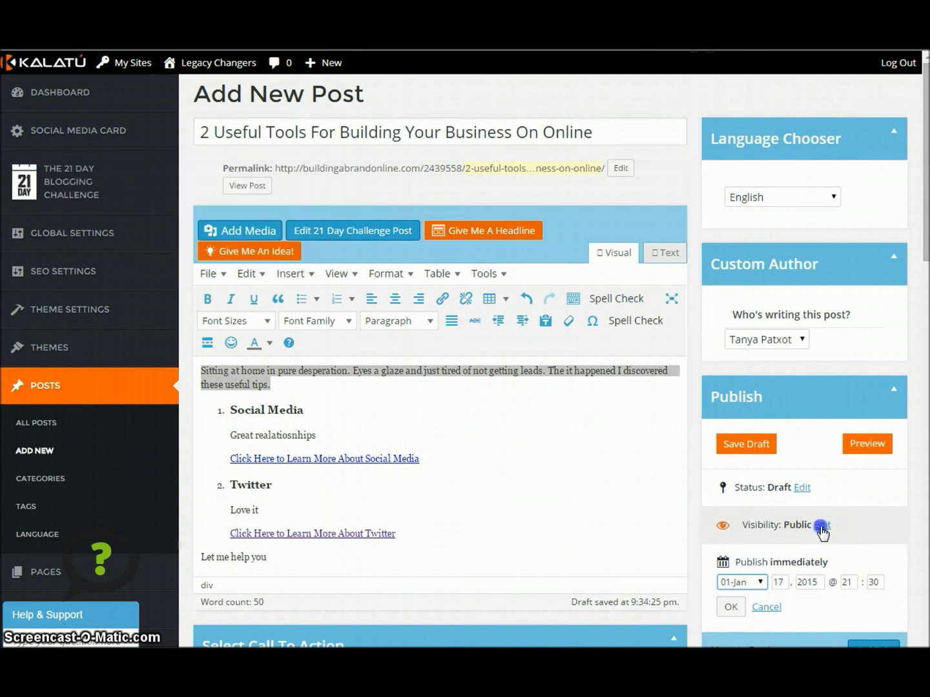
left_click(821, 526)
left_click(754, 570)
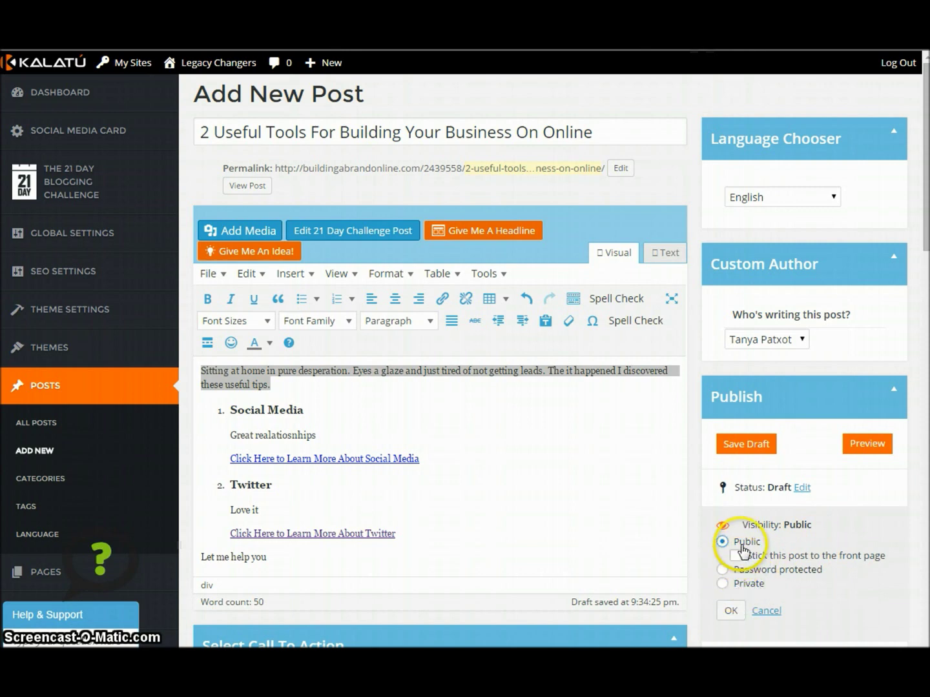
left_click(765, 610)
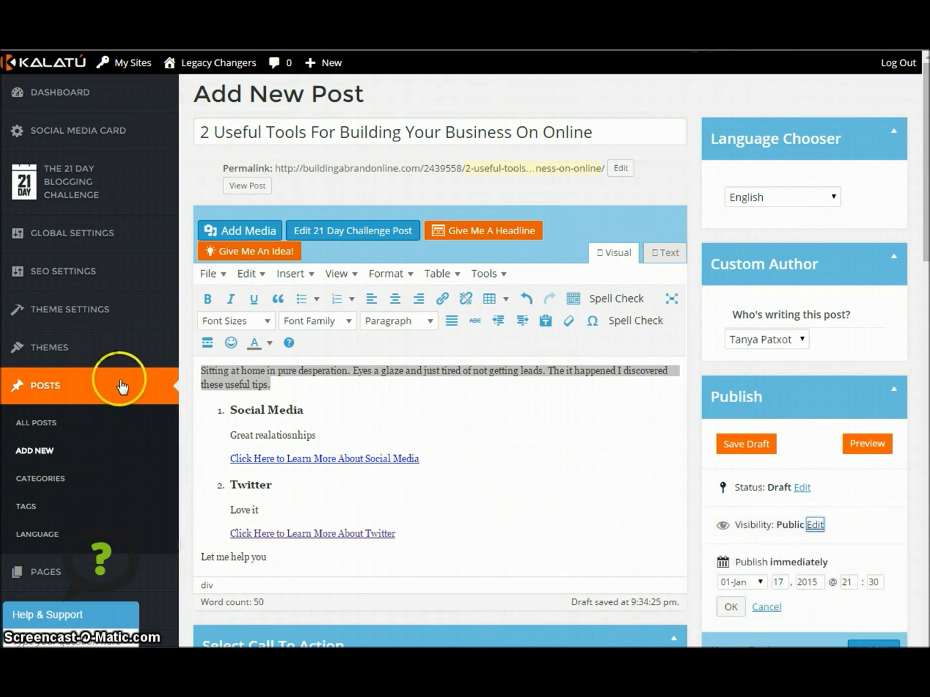
Open the list of saved call to actions in The 21 Day Blogging Challenge section
mouse_move(78, 212)
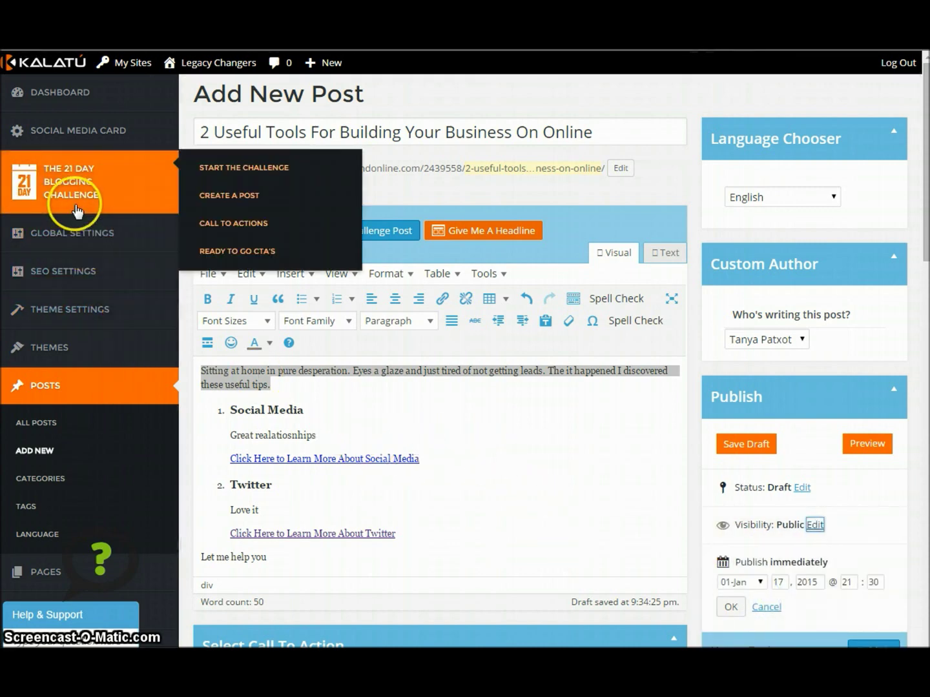
left_click(235, 226)
left_click(437, 148)
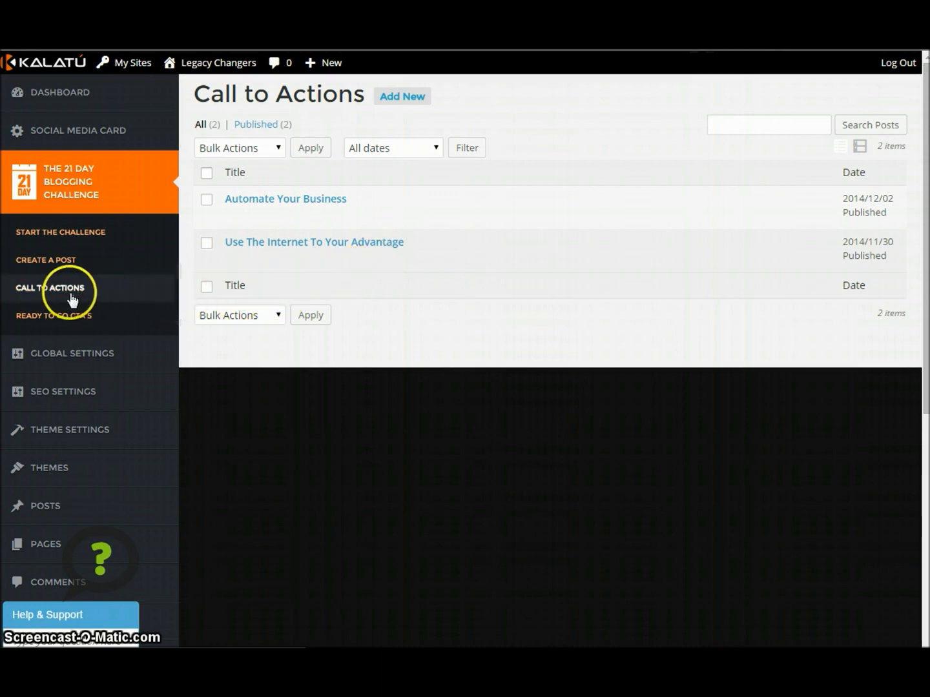
Examine the Ready to Go CTA previews, from the product offers through the comment prompts to the social share banners
left_click(64, 316)
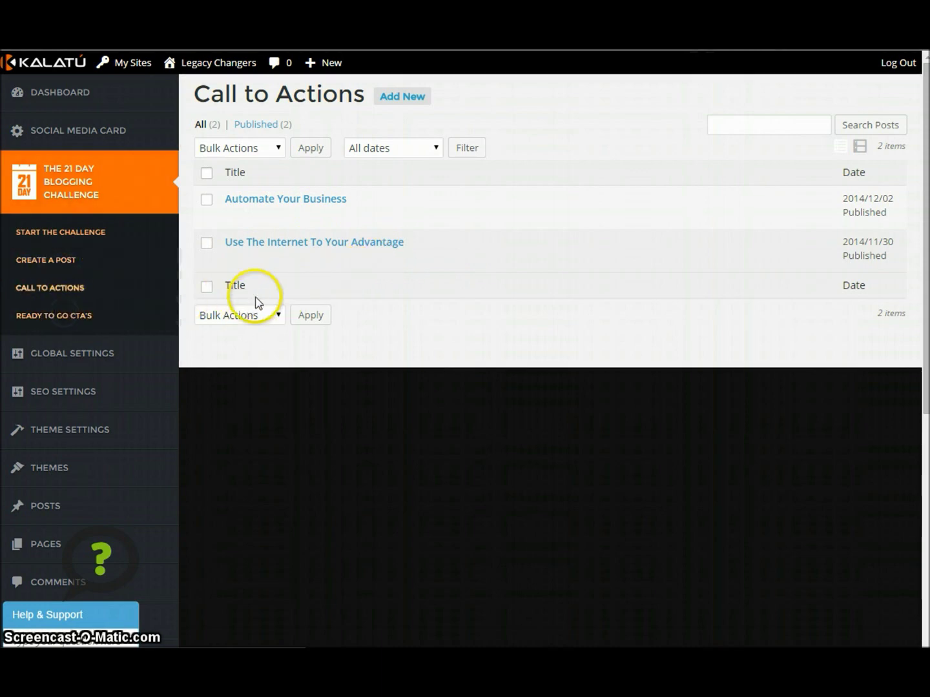
scroll(519, 463, "down", 5)
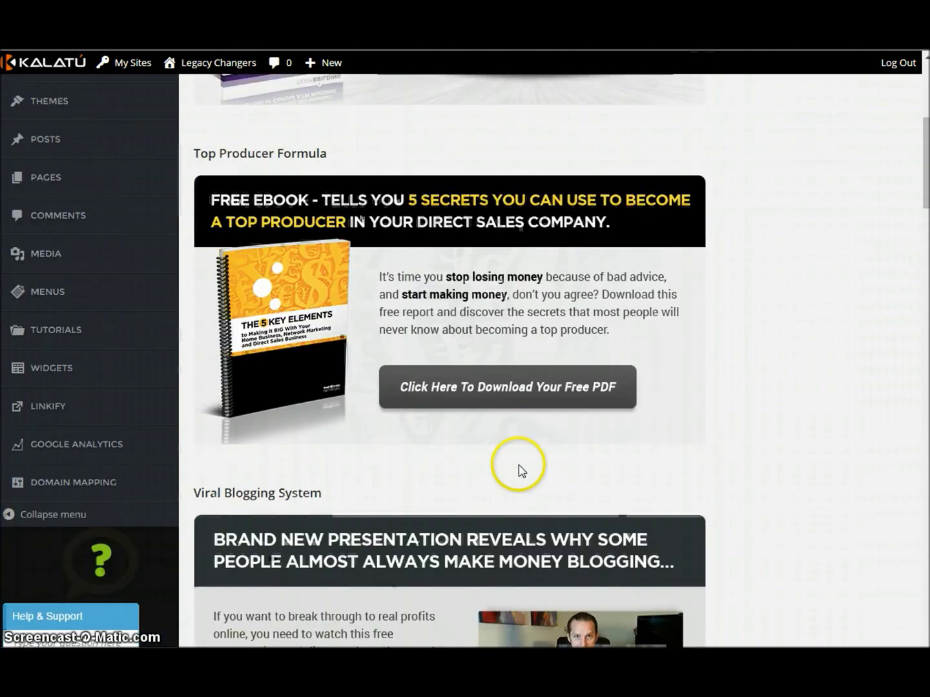
scroll(518, 452, "up", 4)
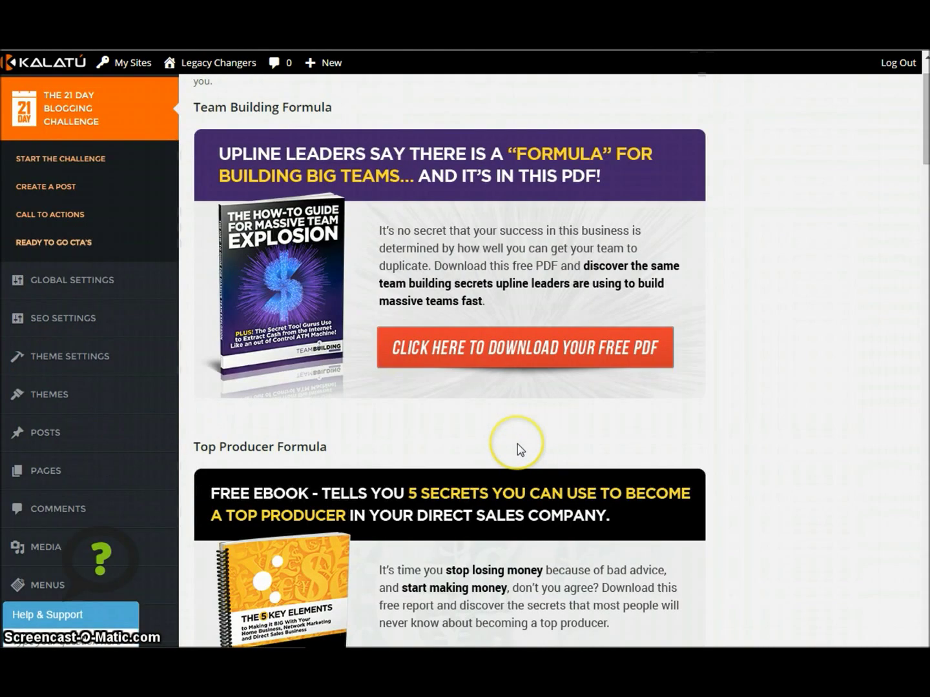
scroll(515, 443, "down", 3)
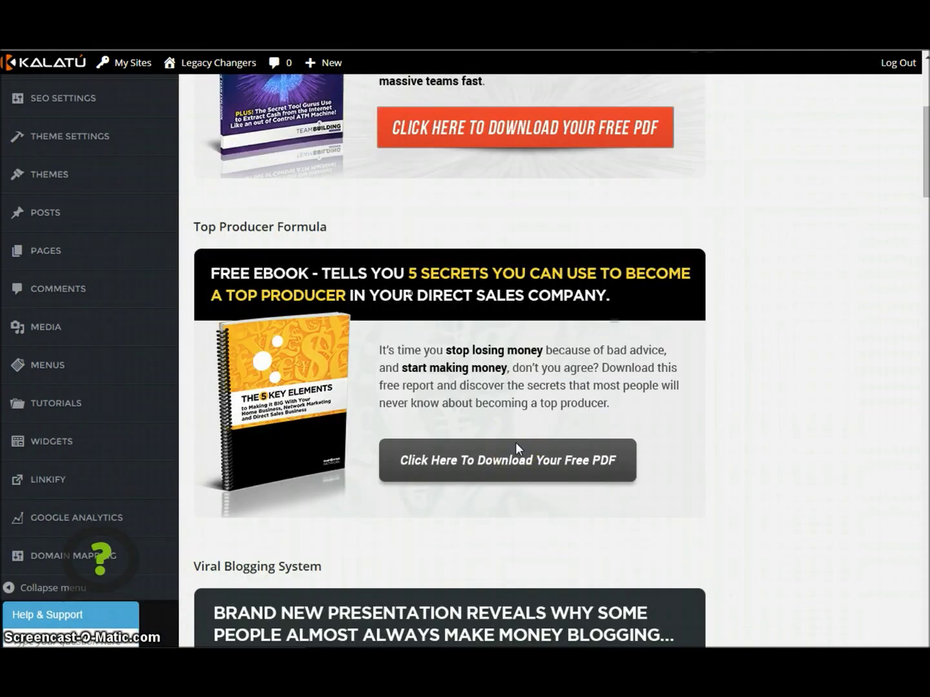
scroll(516, 442, "down", 4)
scroll(516, 445, "down", 2)
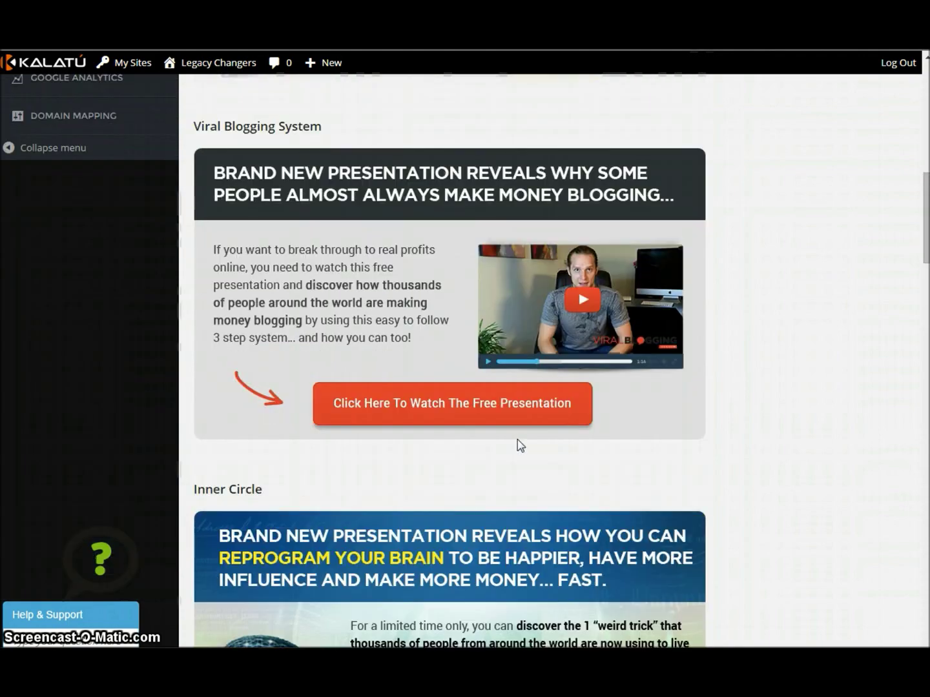
scroll(517, 444, "up", 6)
left_click(513, 432)
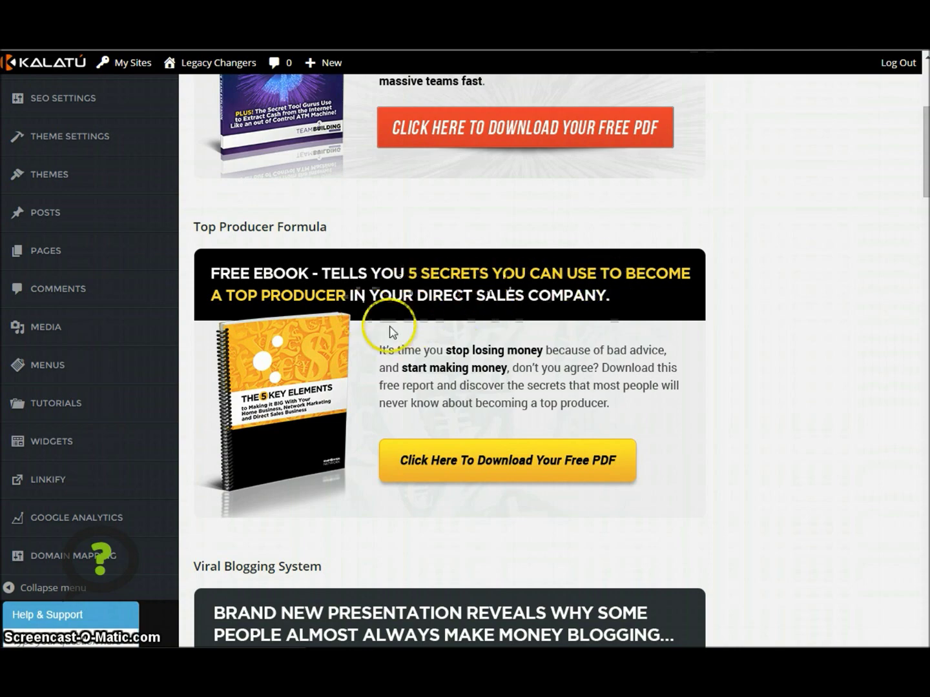
scroll(536, 388, "up", 3)
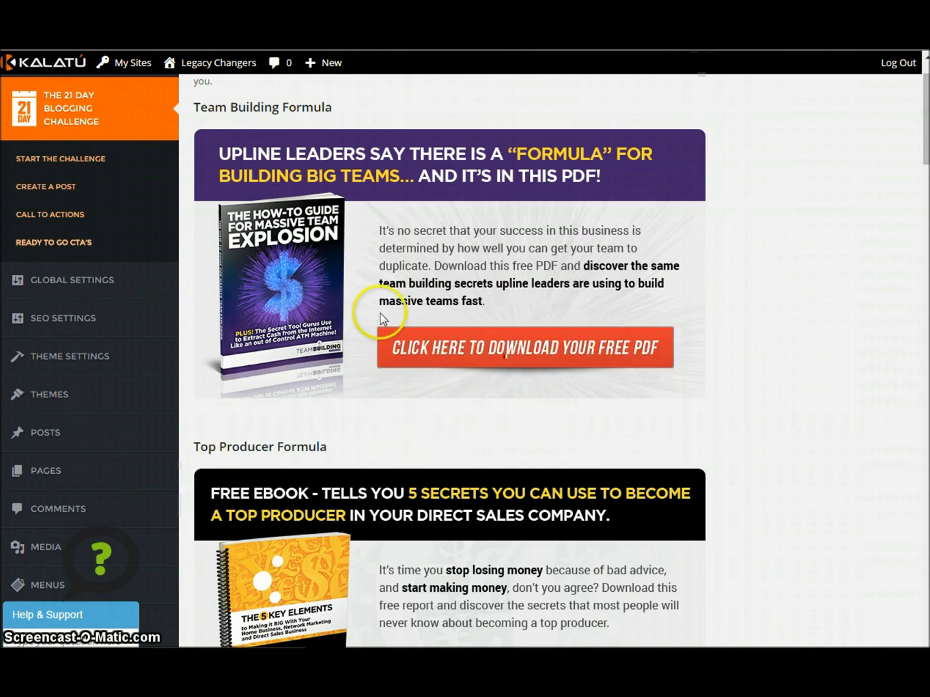
scroll(448, 342, "down", 12)
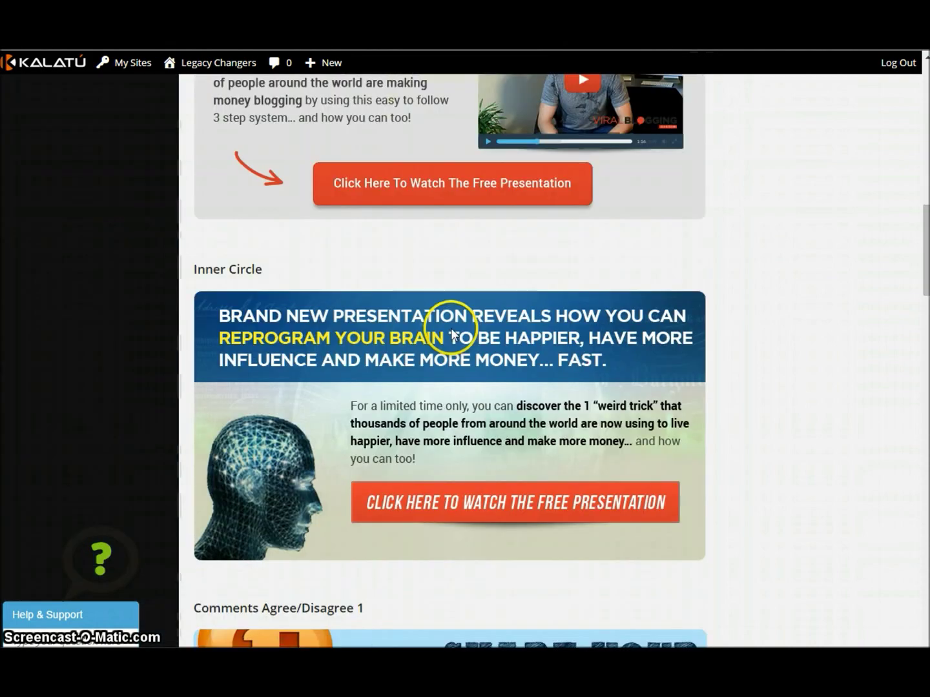
scroll(451, 329, "down", 3)
scroll(454, 328, "up", 4)
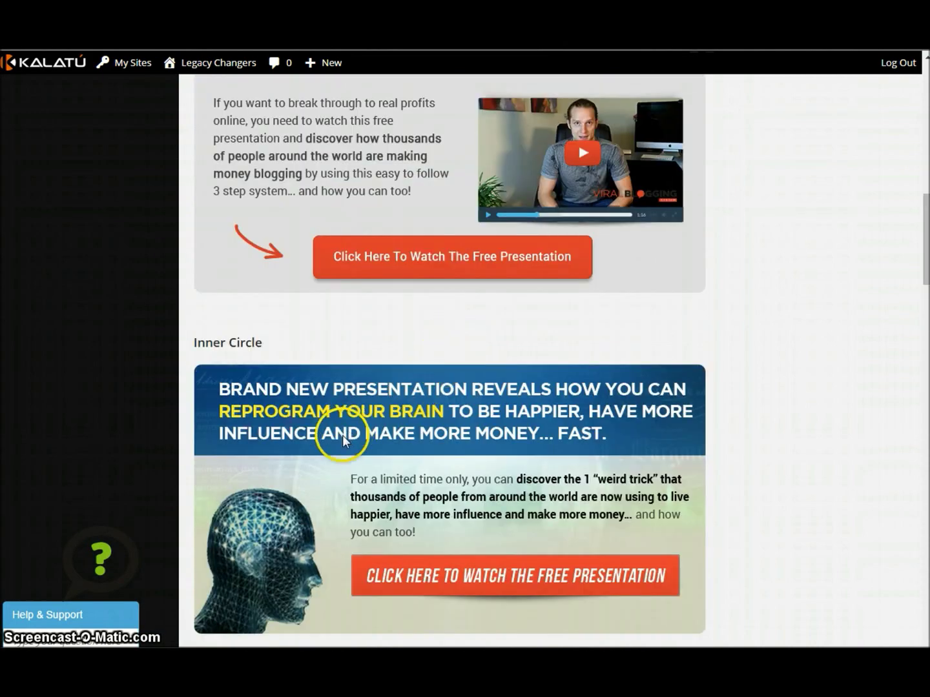
scroll(386, 436, "down", 14)
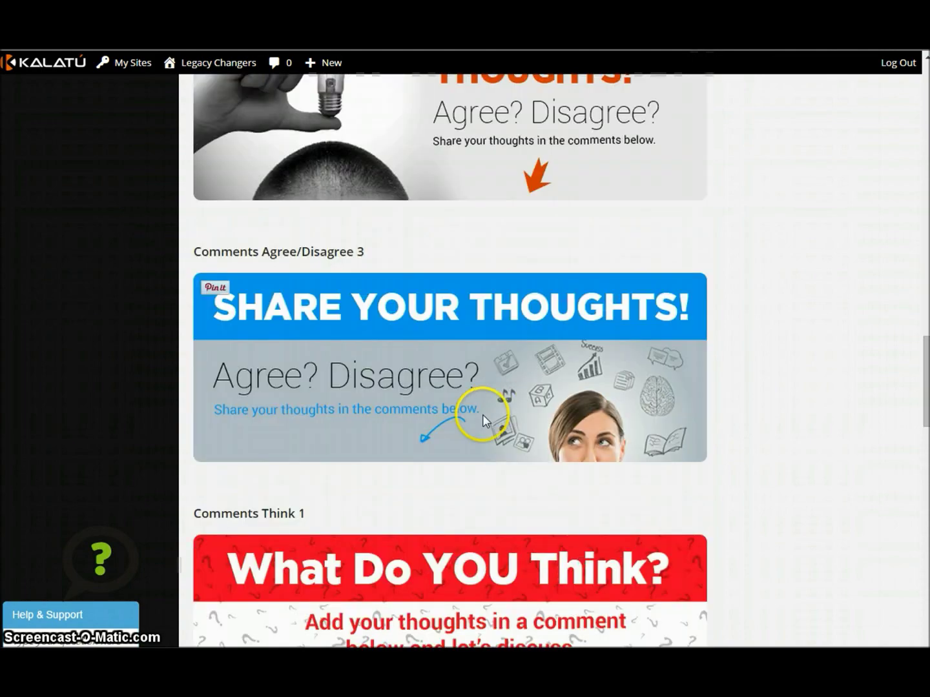
scroll(485, 413, "down", 18)
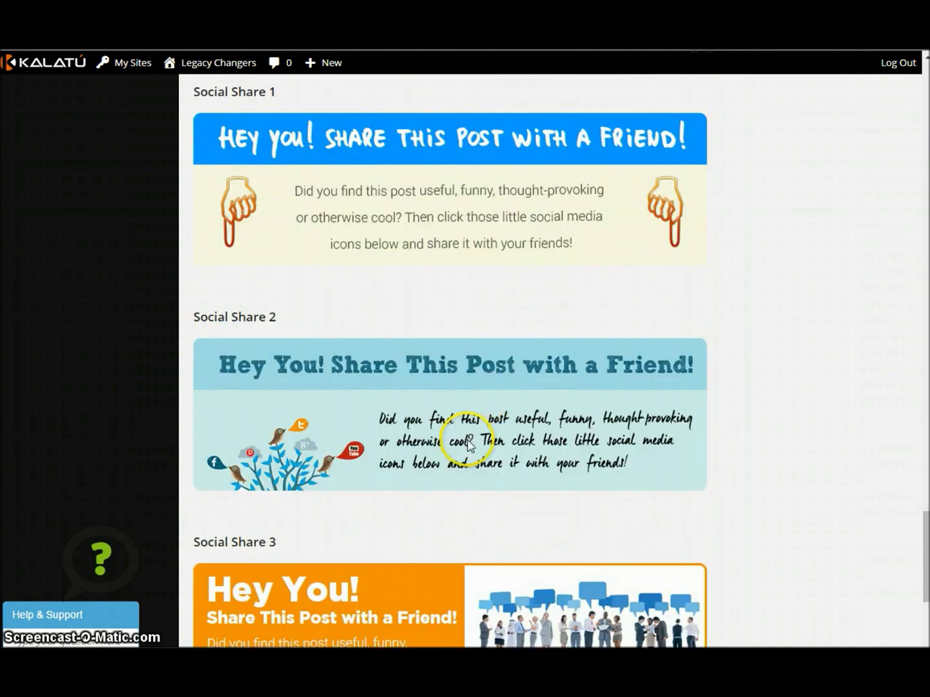
scroll(469, 430, "down", 4)
scroll(452, 407, "up", 20)
scroll(442, 396, "up", 15)
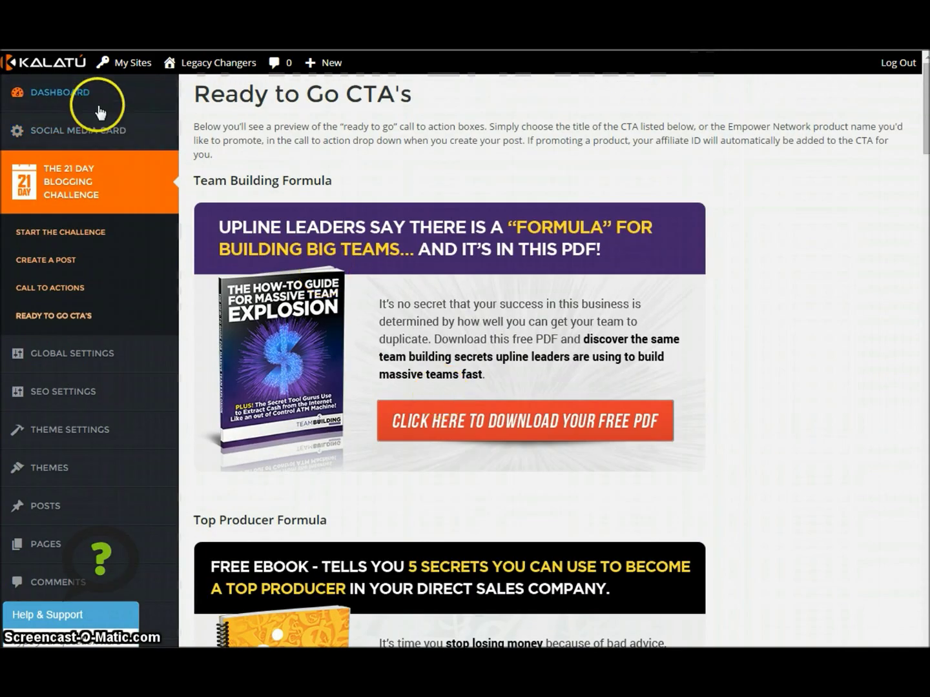
Go to the site's Dashboard
mouse_move(90, 95)
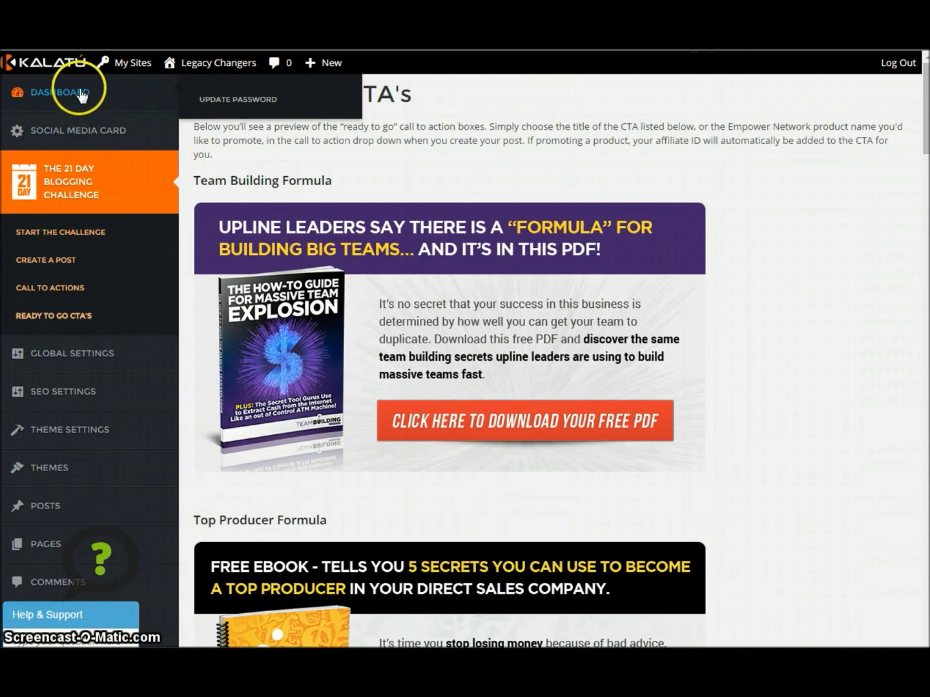
left_click(79, 90)
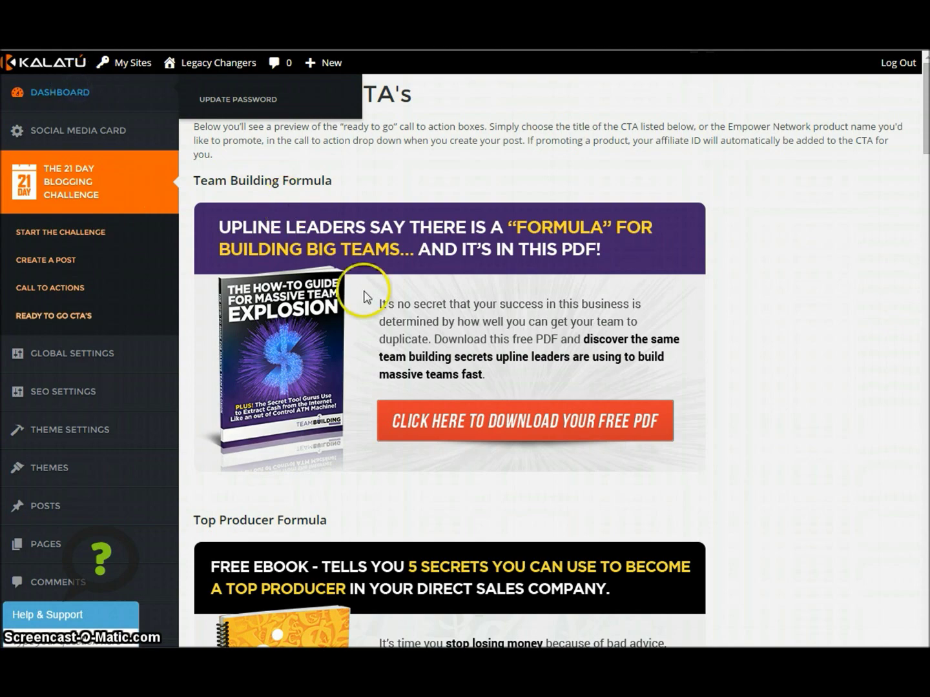